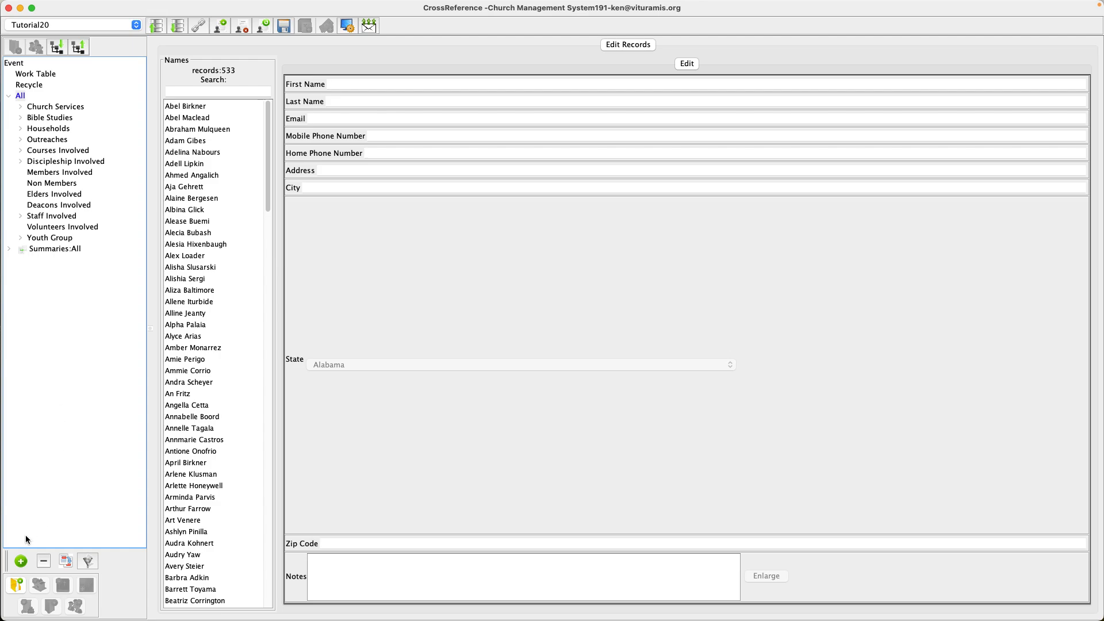
# - Expand Church Services, the July 30th service, and its Attended Involved branch in the tree
pyautogui.click(22, 107)
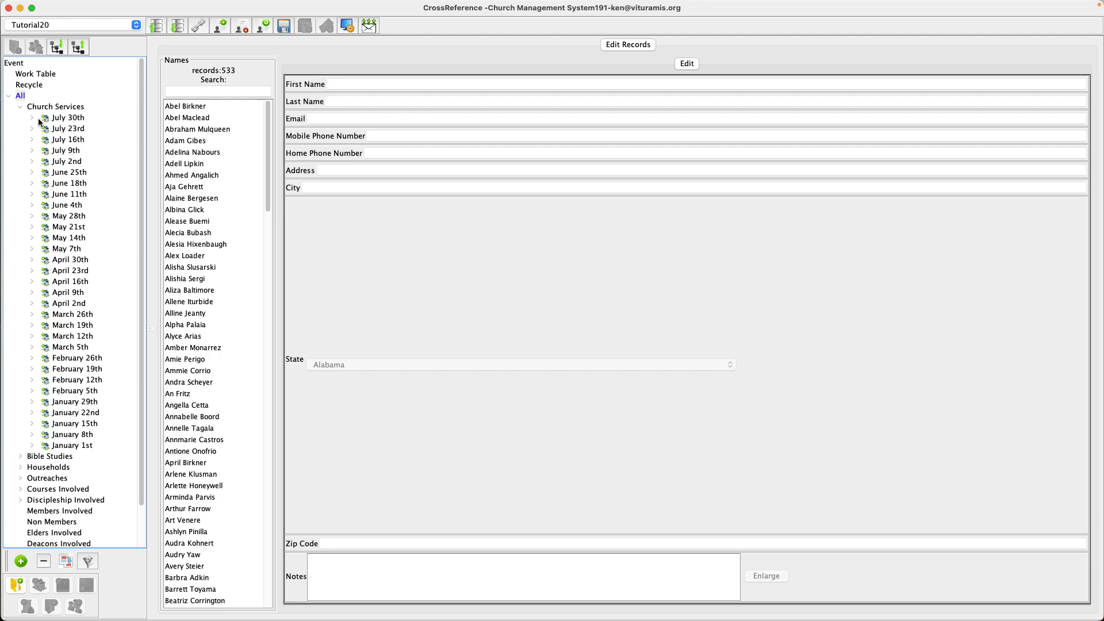
pyautogui.click(32, 118)
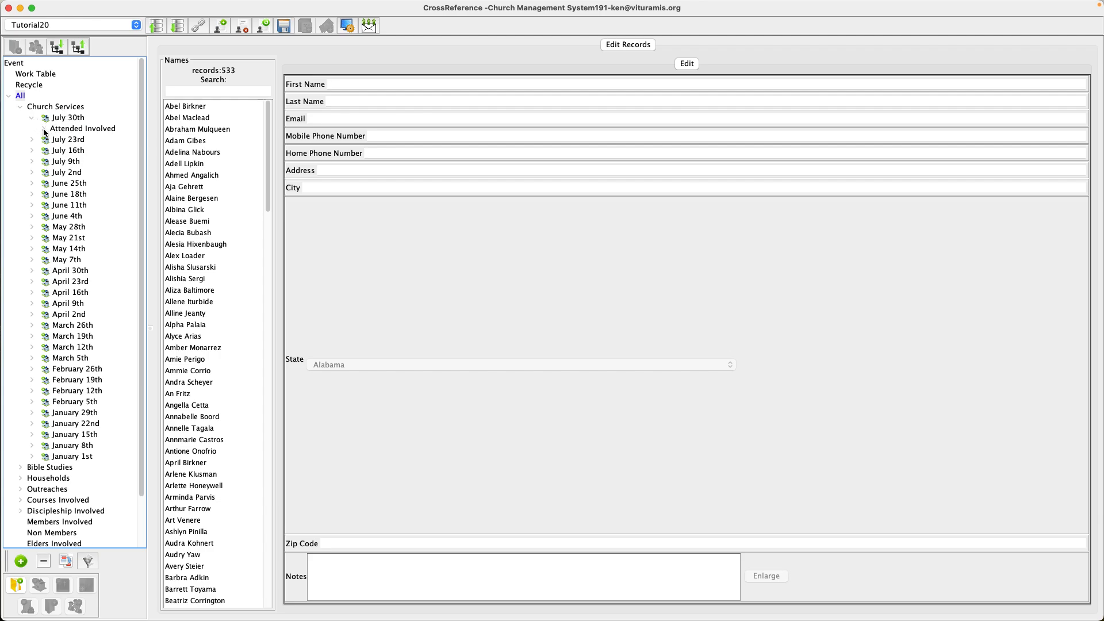
pyautogui.click(45, 130)
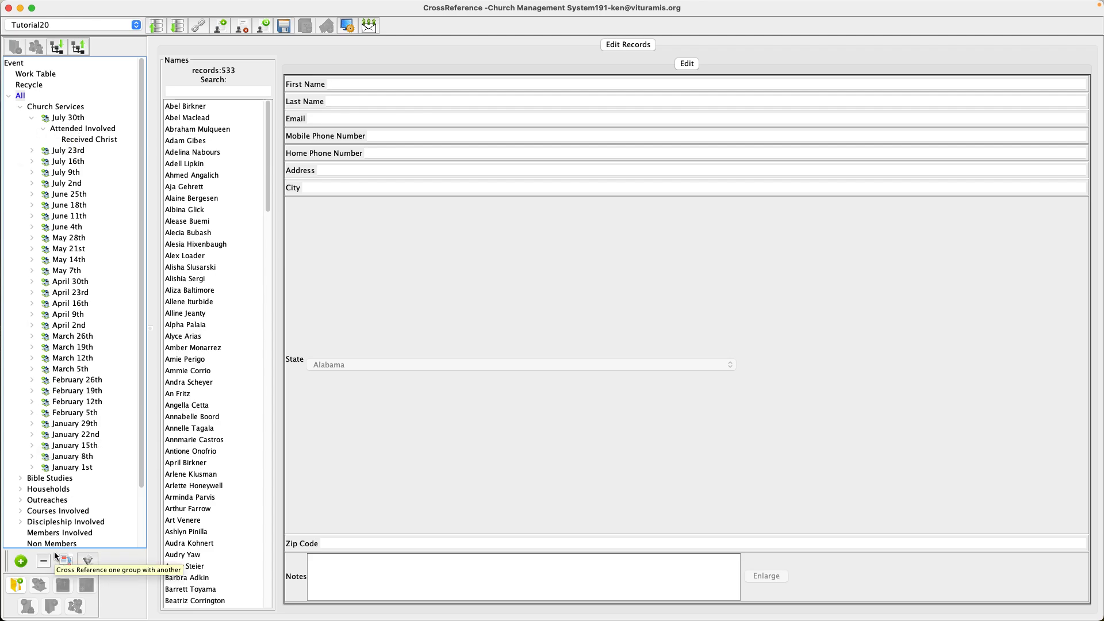
# - Add a new generic group named "Service"
pyautogui.click(16, 586)
pyautogui.click(440, 310)
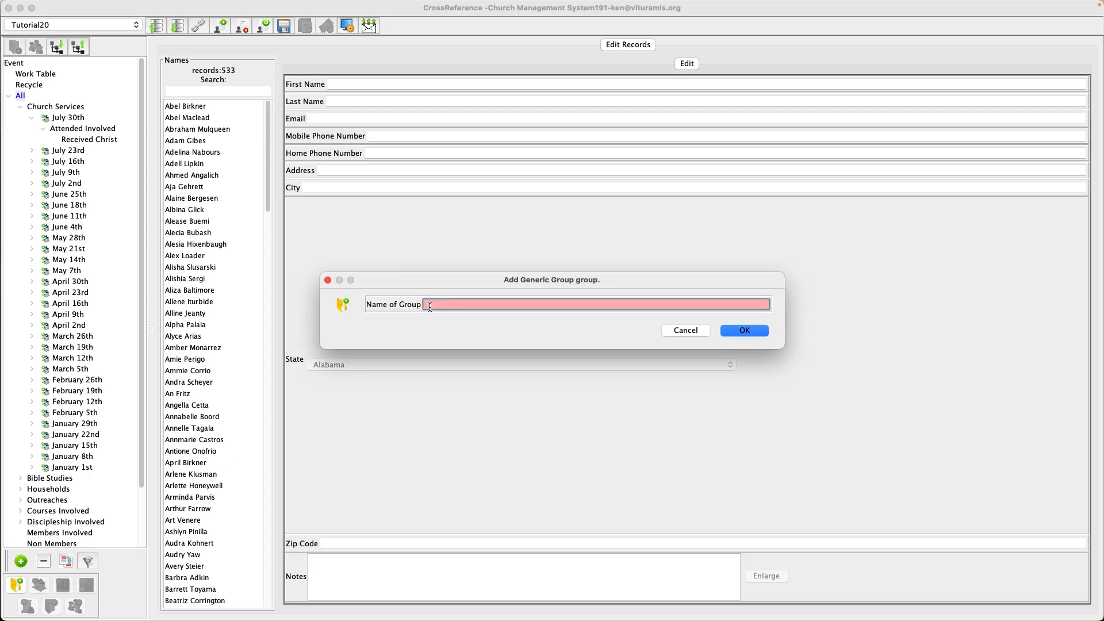
pyautogui.write('Service')
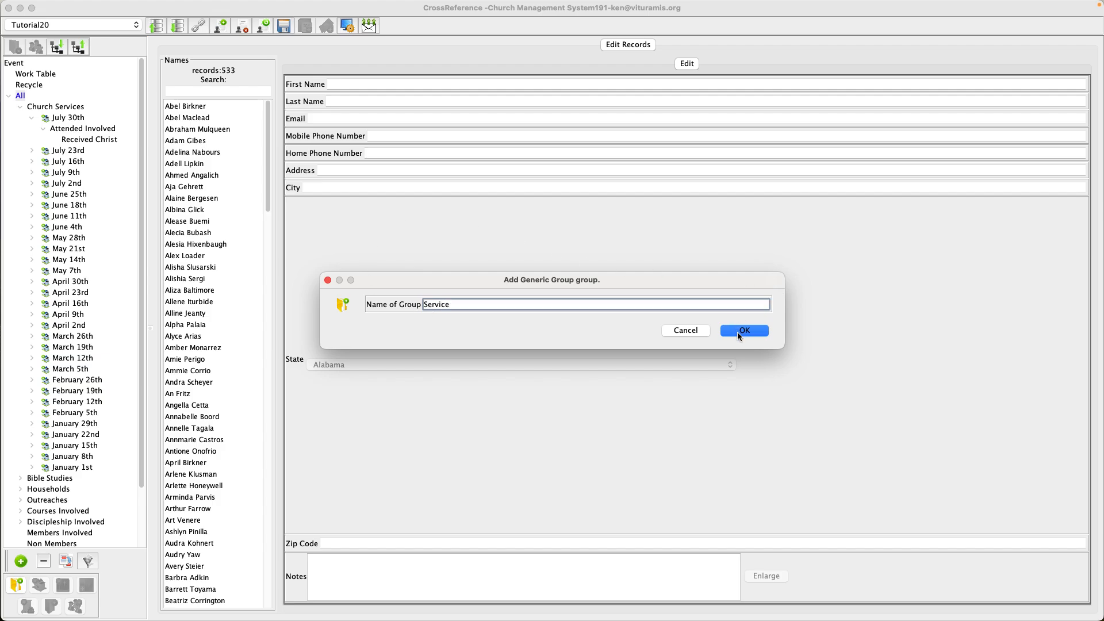
pyautogui.click(739, 335)
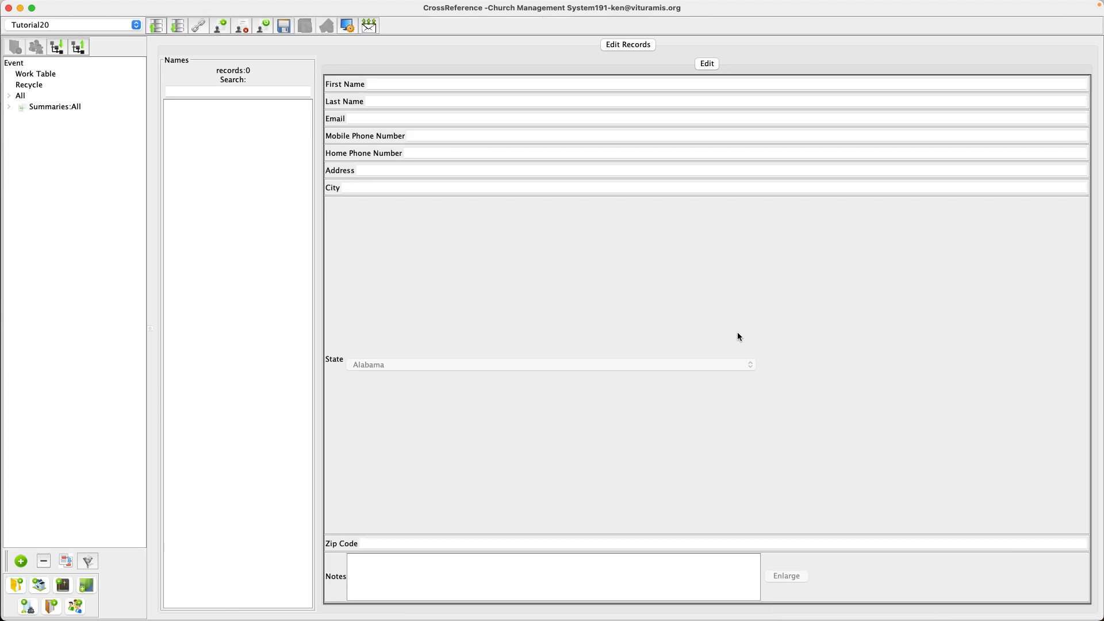
# - Open the July 30th service's Attended Involved list and browse its names
pyautogui.click(9, 96)
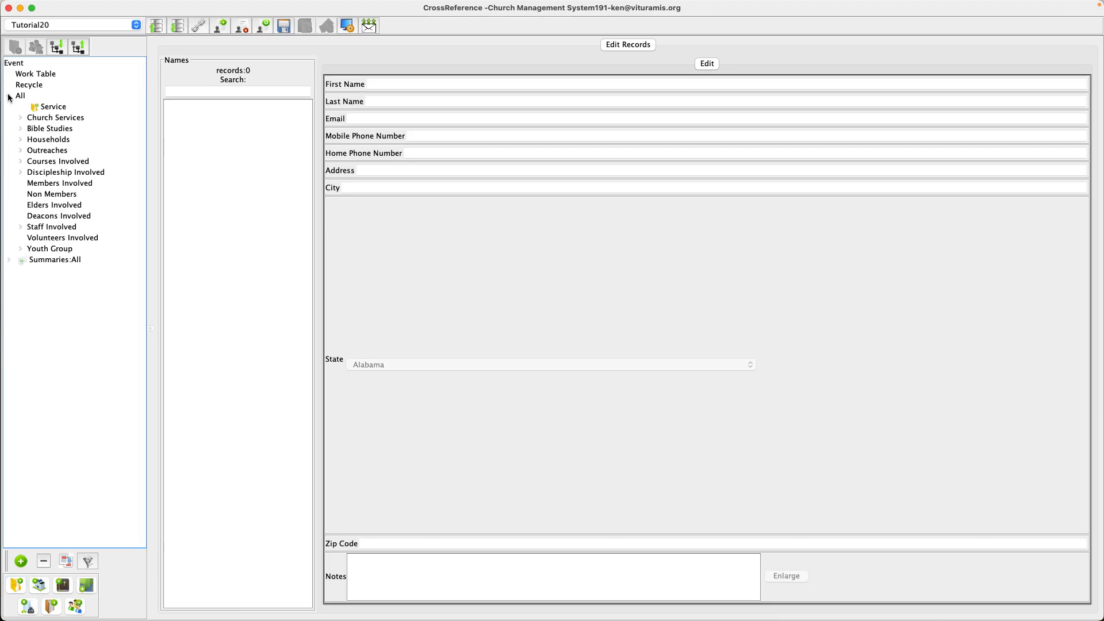
pyautogui.click(20, 118)
pyautogui.click(32, 129)
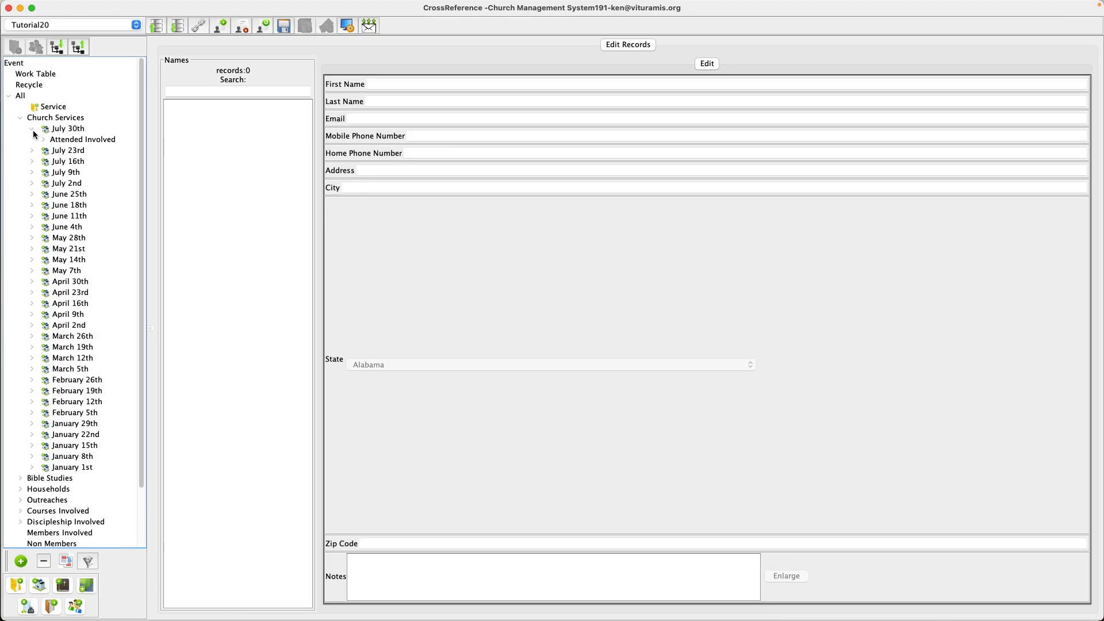
pyautogui.click(44, 140)
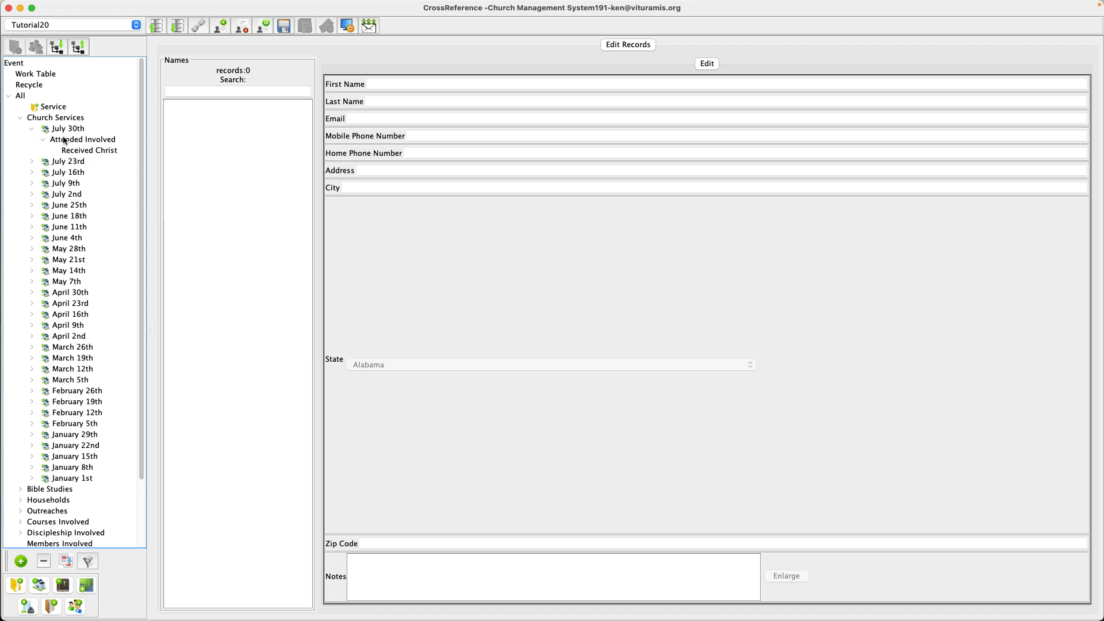
pyautogui.click(73, 140)
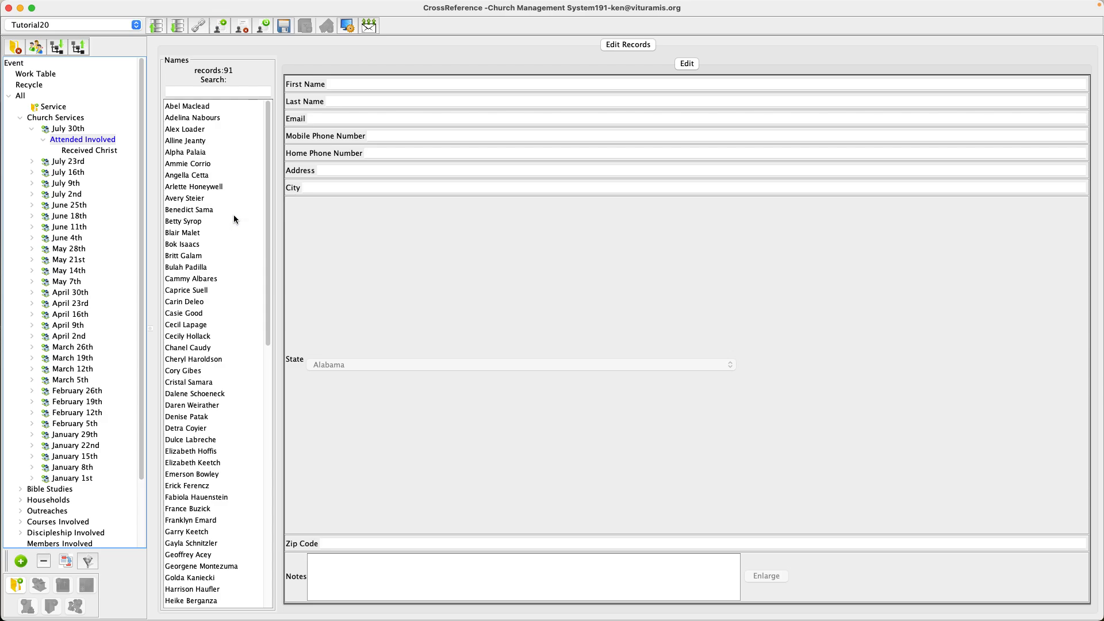
pyautogui.scroll(-10, 234, 215)
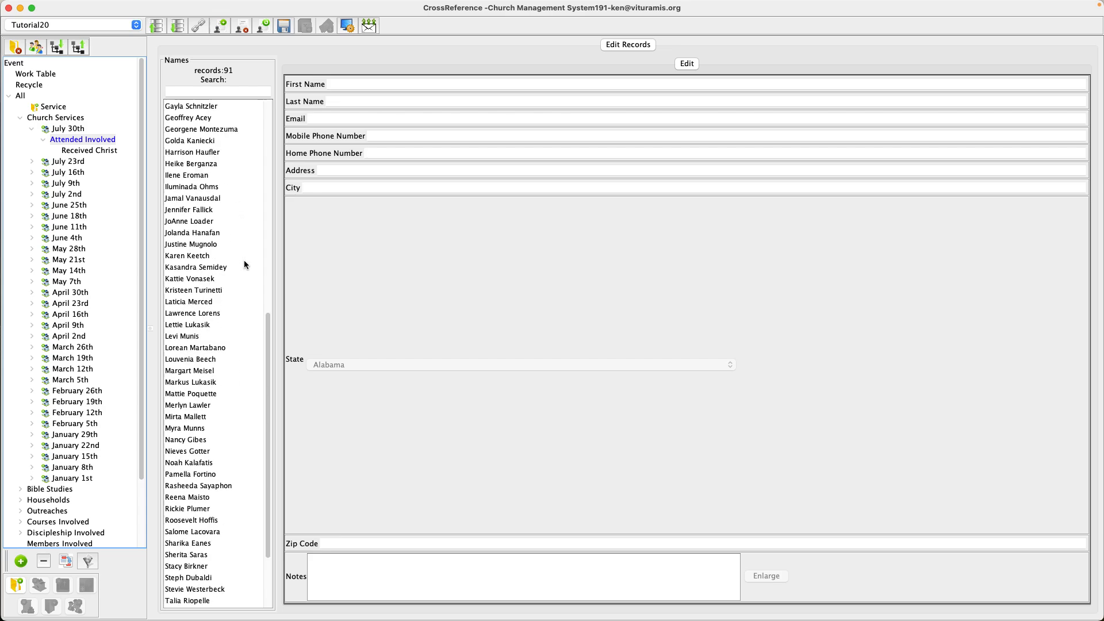
pyautogui.scroll(-3, 244, 265)
pyautogui.scroll(13, 246, 268)
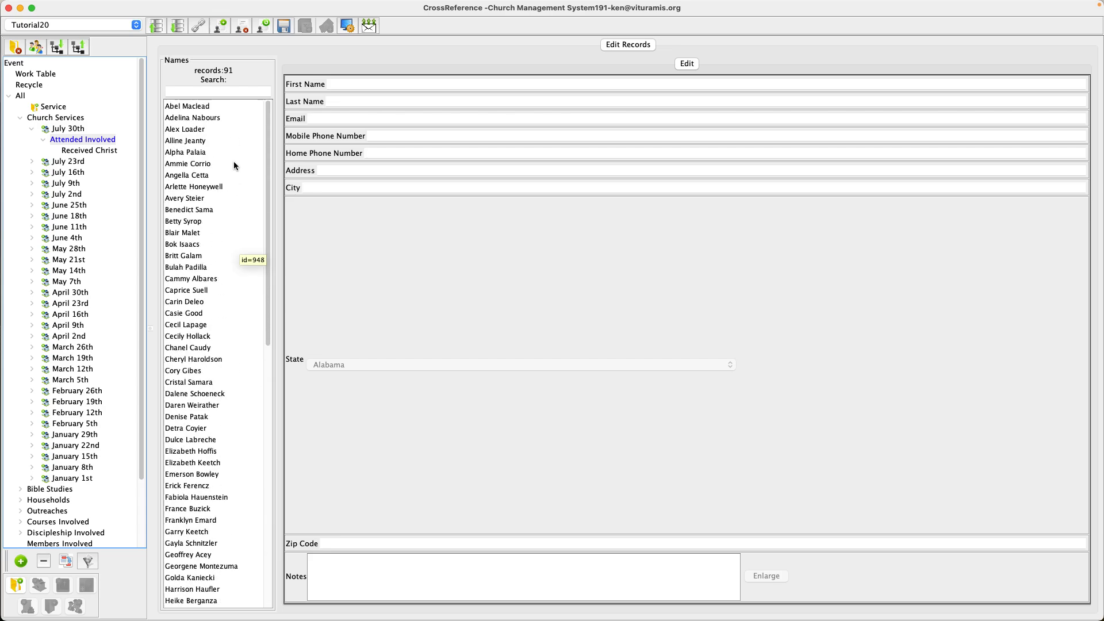
# - Select every name in the Attended Involved list and drag them into the Service group
pyautogui.click(192, 109)
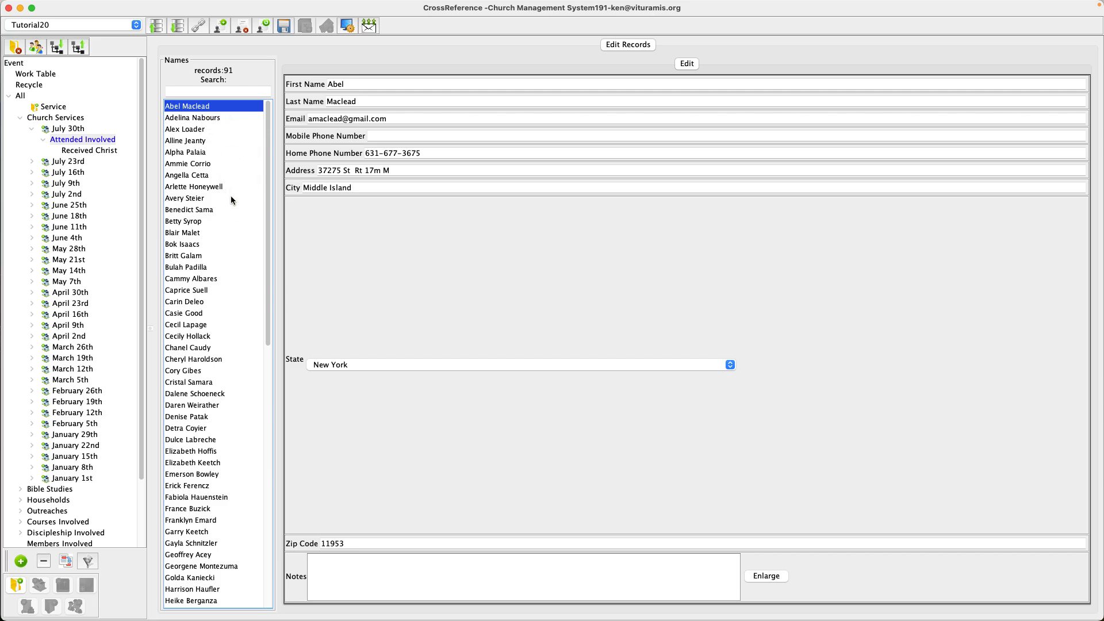
pyautogui.scroll(-15, 225, 212)
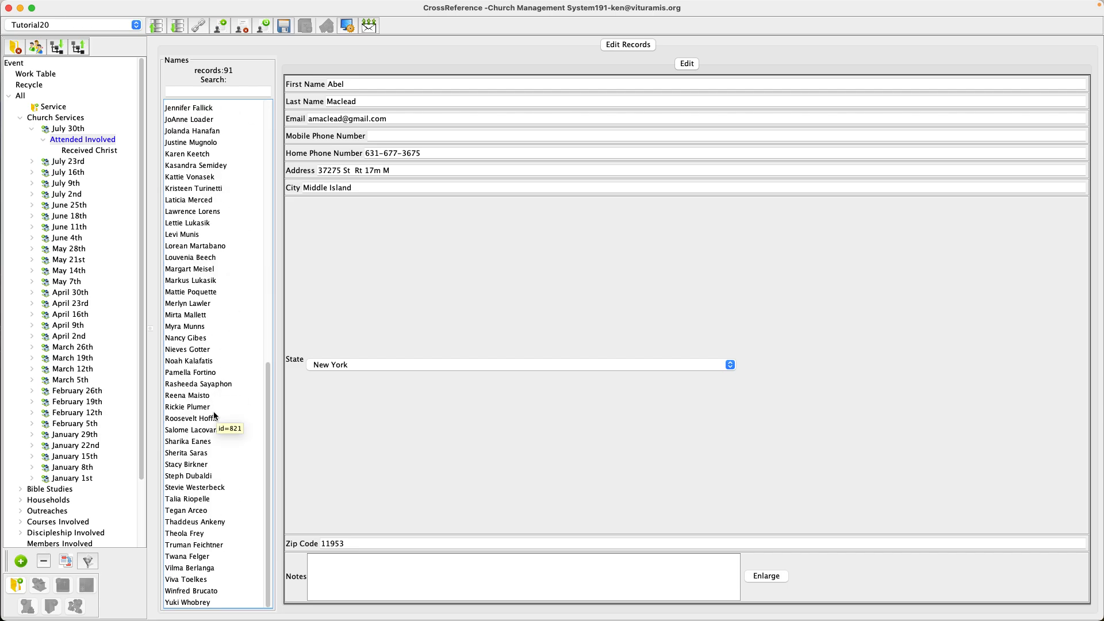
pyautogui.keyDown('shift'); pyautogui.click(195, 602); pyautogui.keyUp('shift')
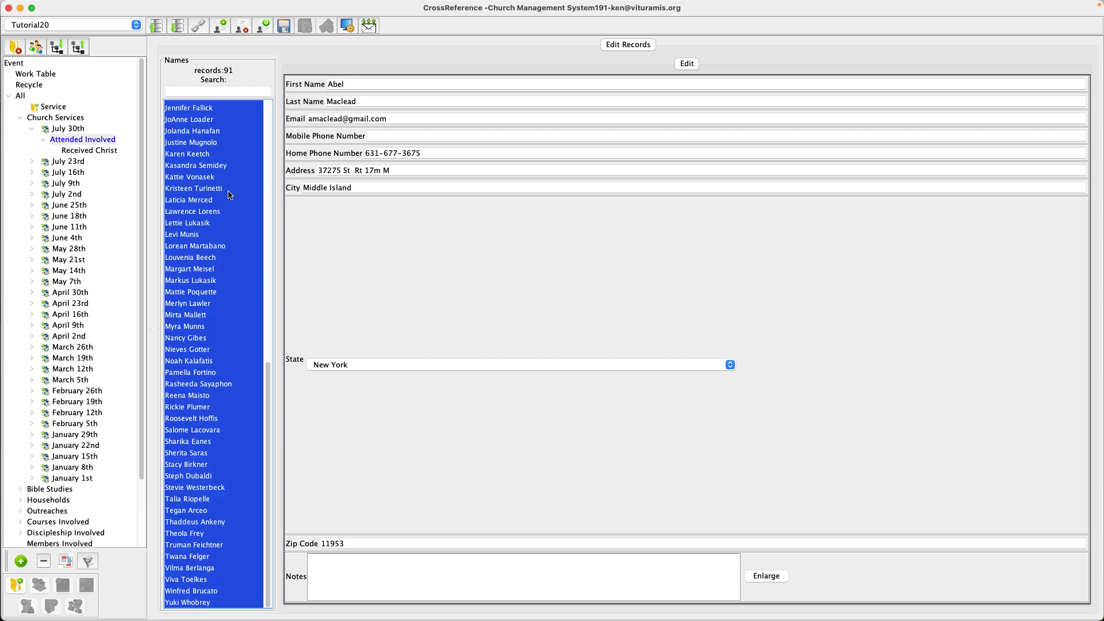
pyautogui.scroll(15, 222, 226)
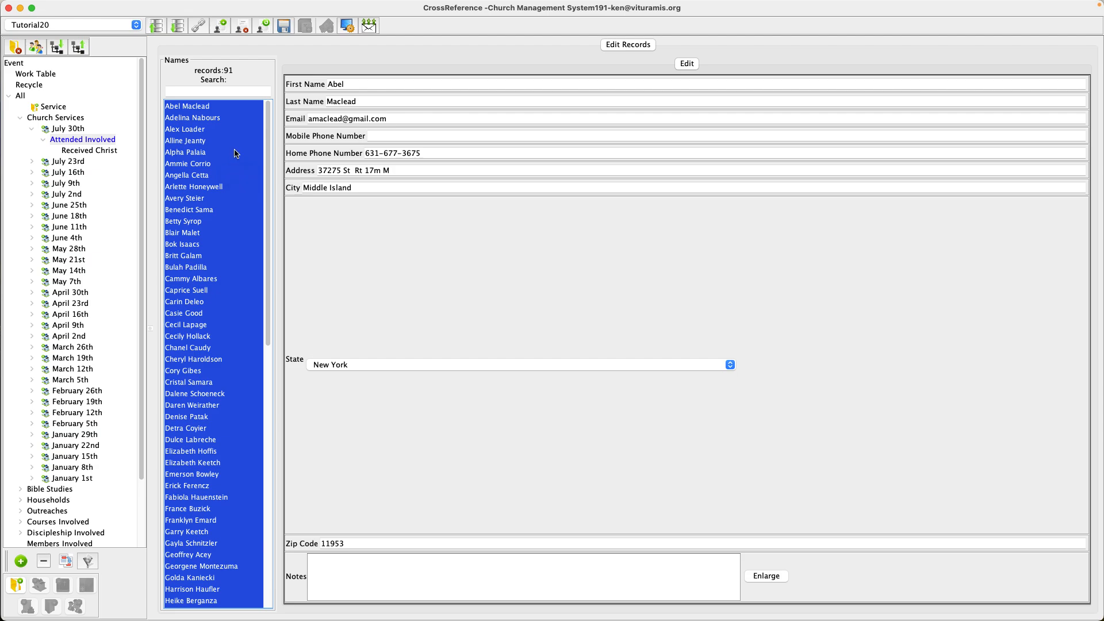
pyautogui.moveTo(232, 158); pyautogui.dragTo(50, 104)
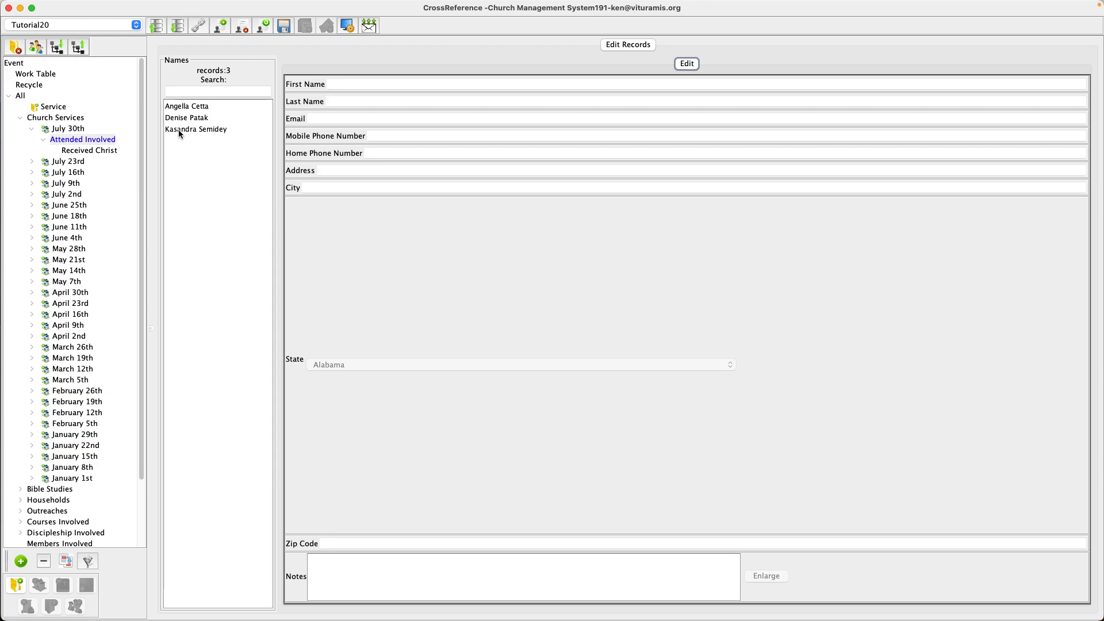
# - Open the Received Christ list under the July 30th Attended Involved branch
pyautogui.click(88, 152)
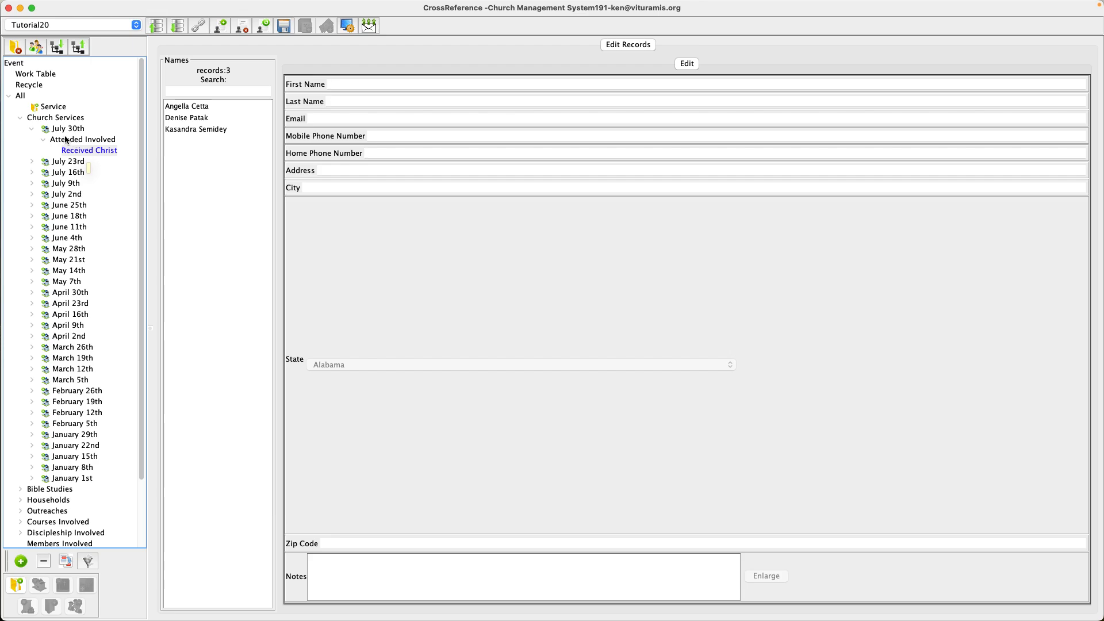
pyautogui.click(70, 142)
pyautogui.click(105, 151)
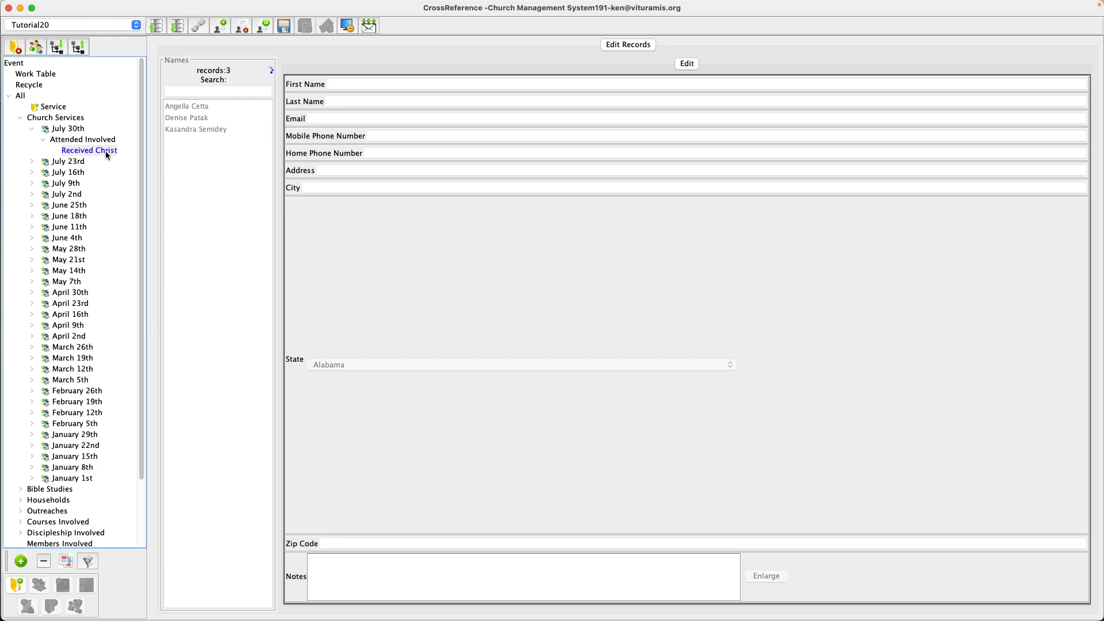
# - Select All and add a new generic group named "Received Christ"
pyautogui.click(21, 97)
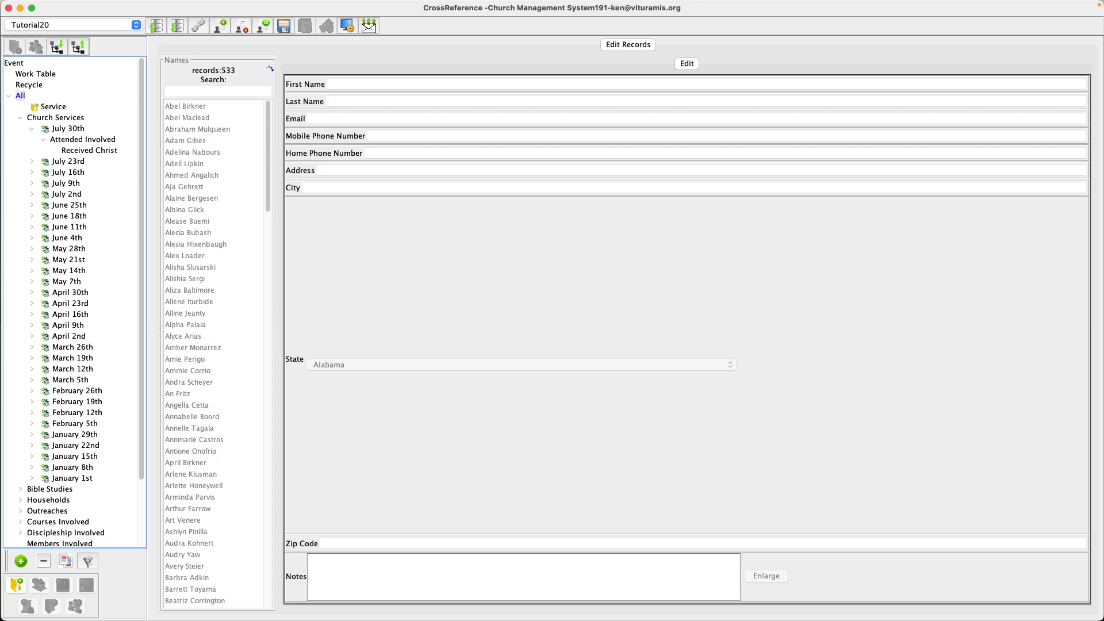
pyautogui.click(17, 585)
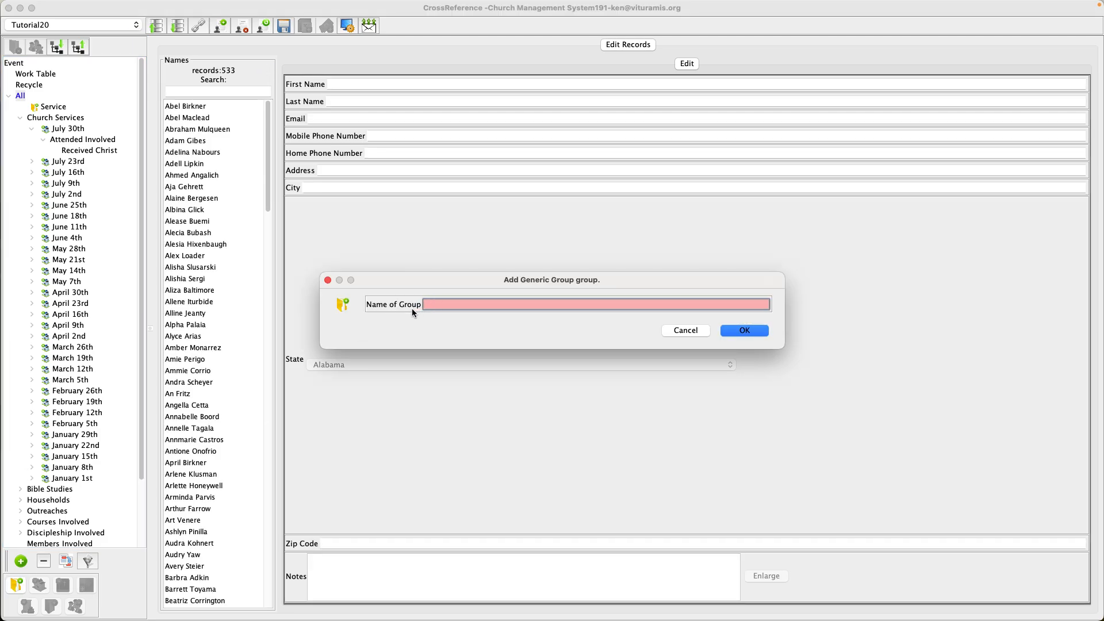
pyautogui.write('Received')
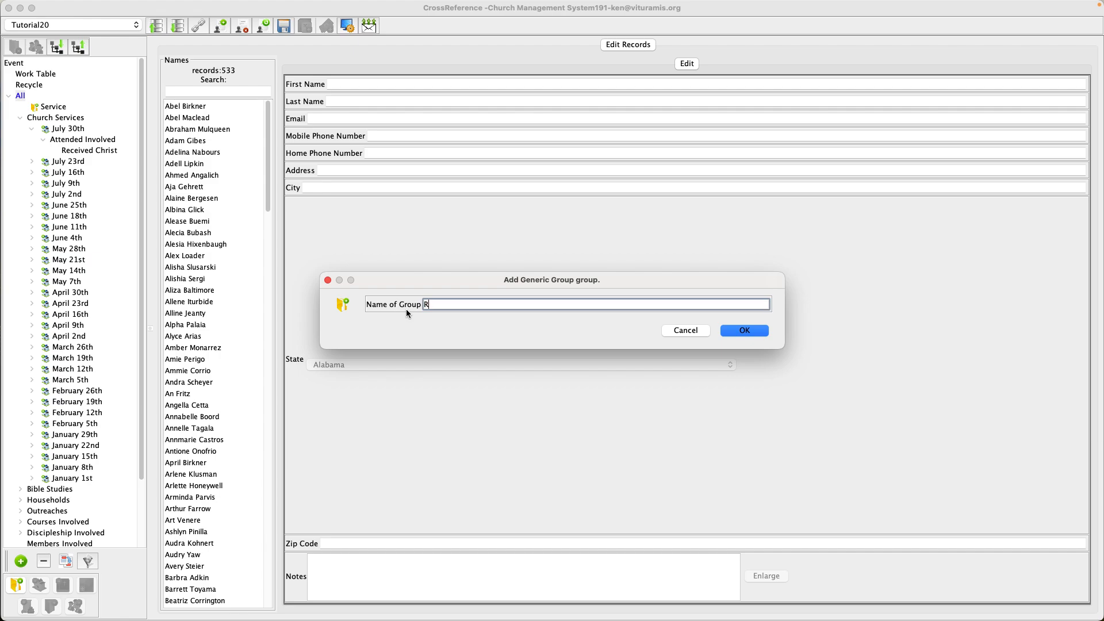
pyautogui.write(' Christ')
pyautogui.press('Return')
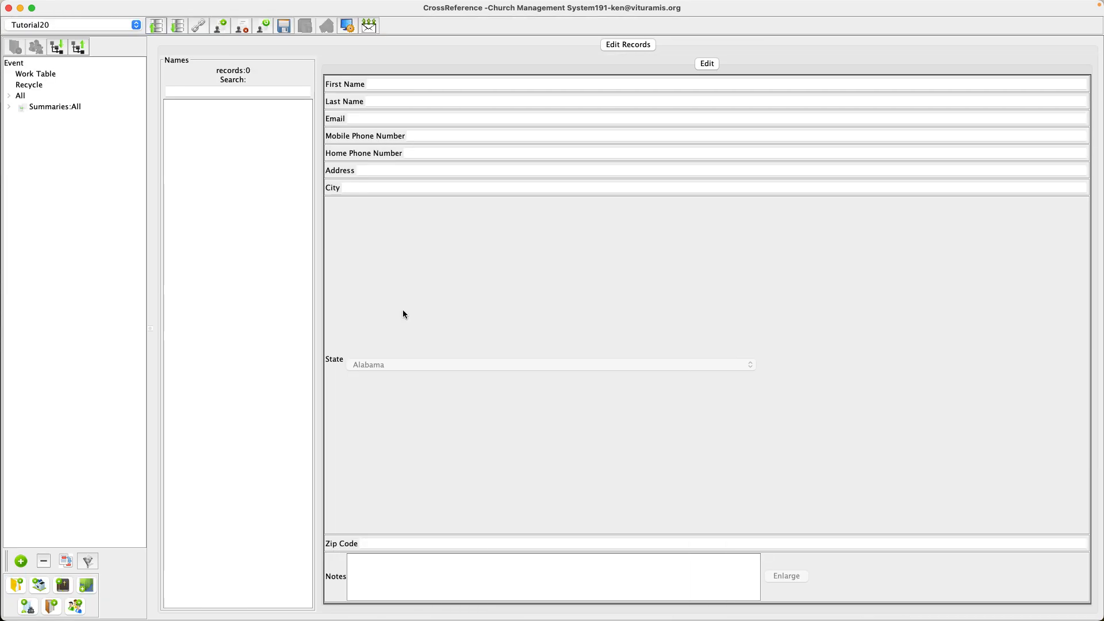
# - Expand All, Church Services, July 30th and Attended Involved, then open its Received Christ list
pyautogui.click(10, 96)
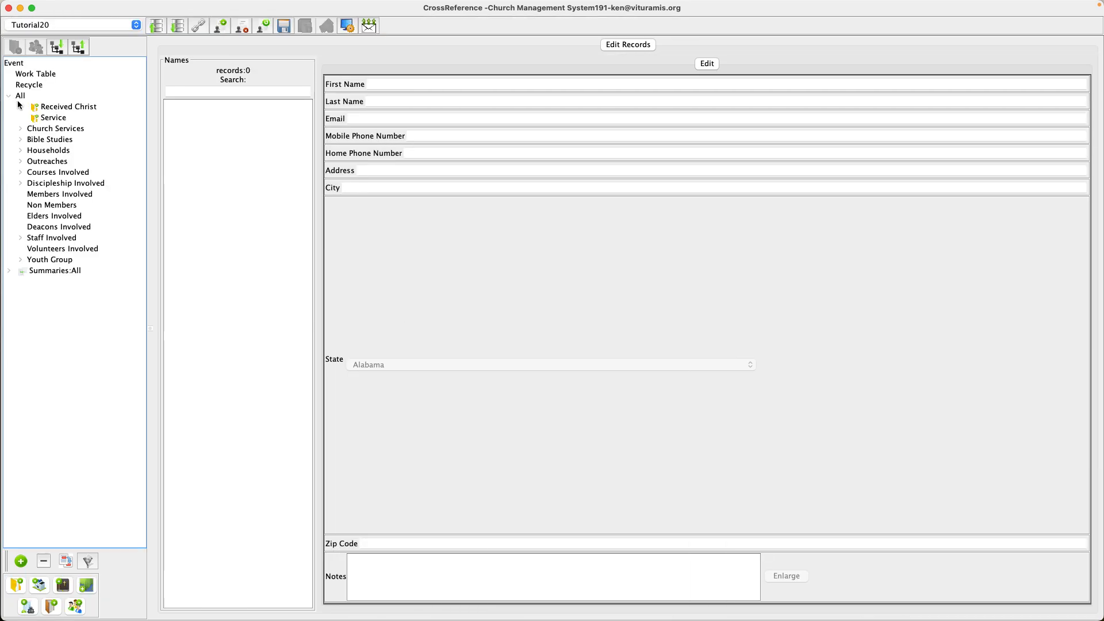
pyautogui.click(21, 130)
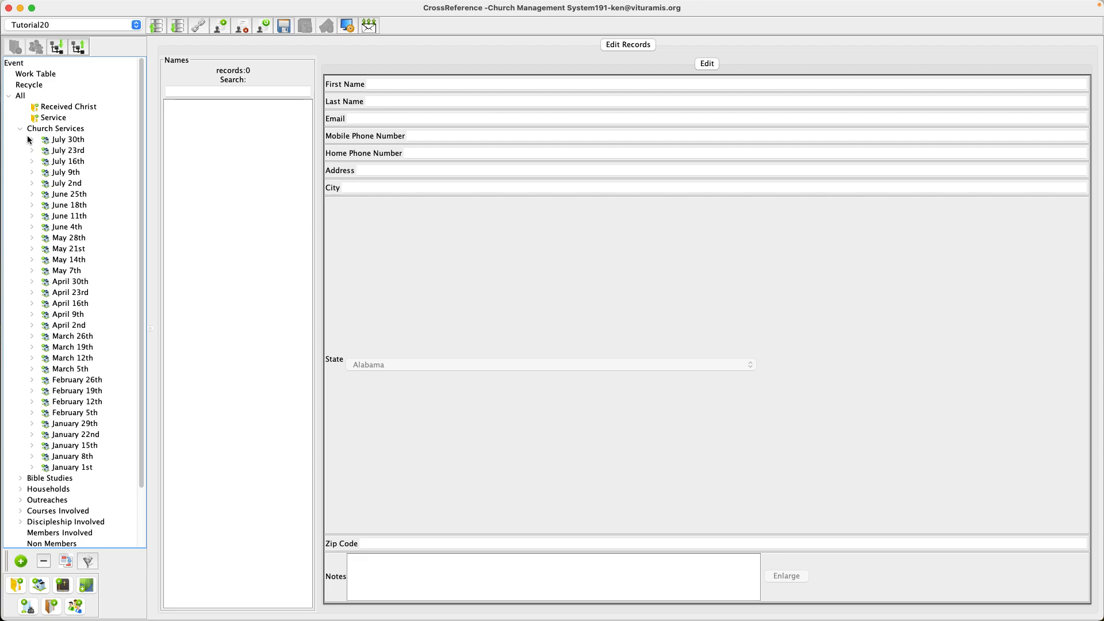
pyautogui.click(31, 140)
pyautogui.click(44, 151)
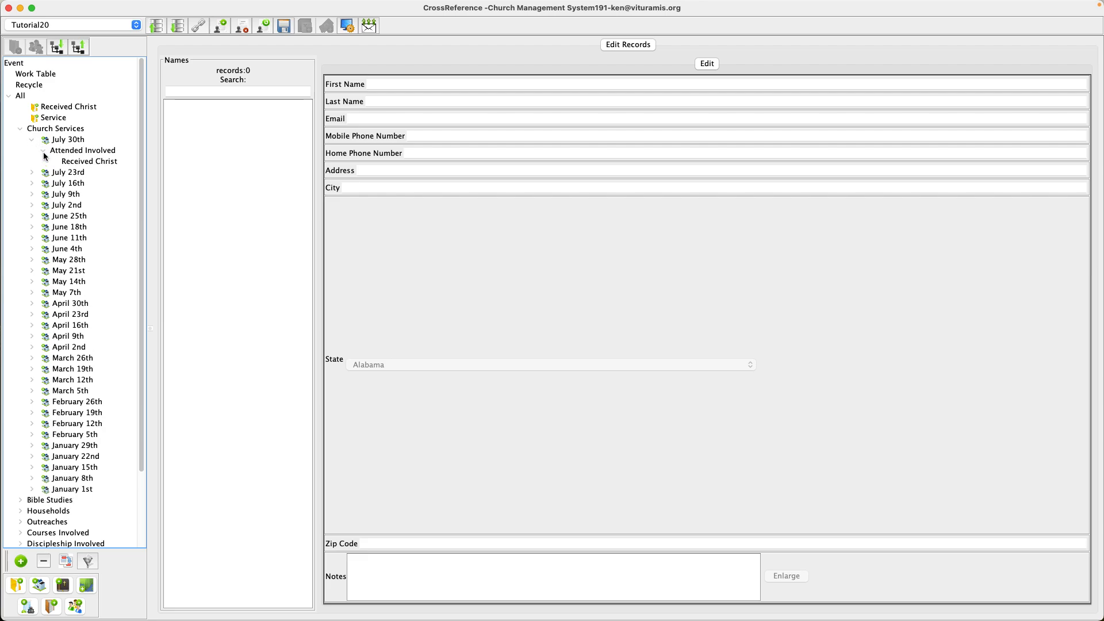
pyautogui.click(80, 163)
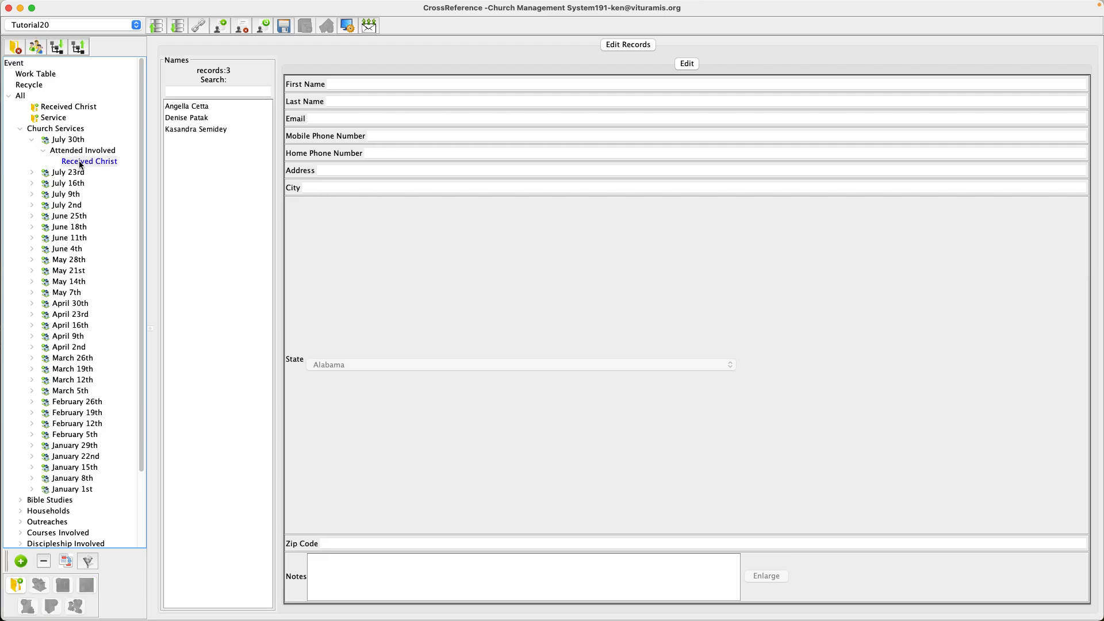
# - Select all three names in the Received Christ list and drag them into the new Received Christ group
pyautogui.click(185, 107)
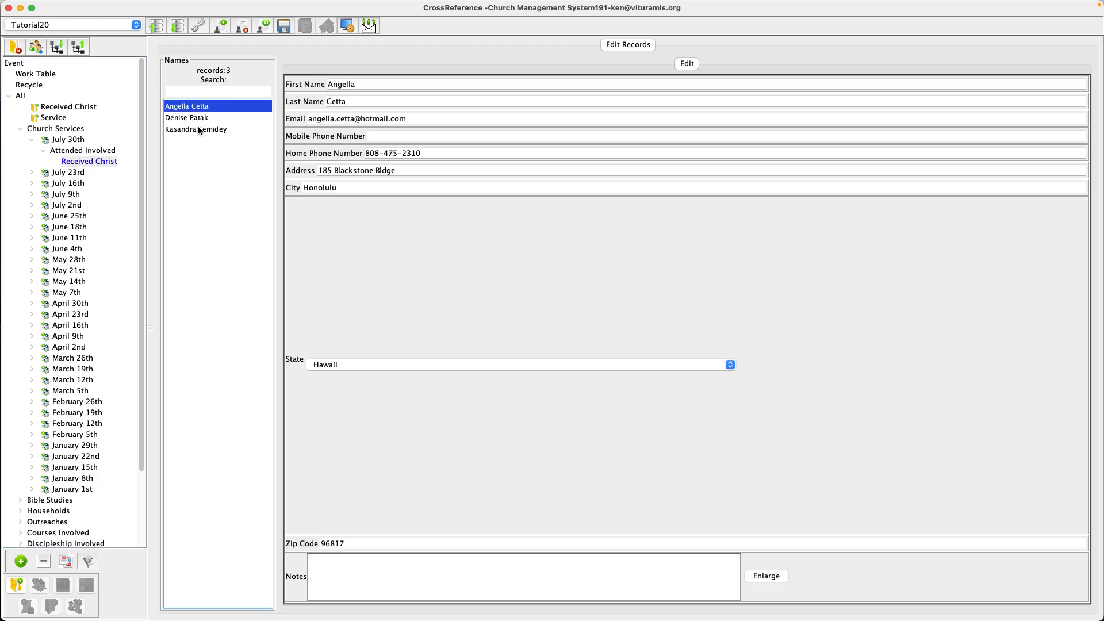
pyautogui.keyDown('shift'); pyautogui.click(207, 130); pyautogui.keyUp('shift')
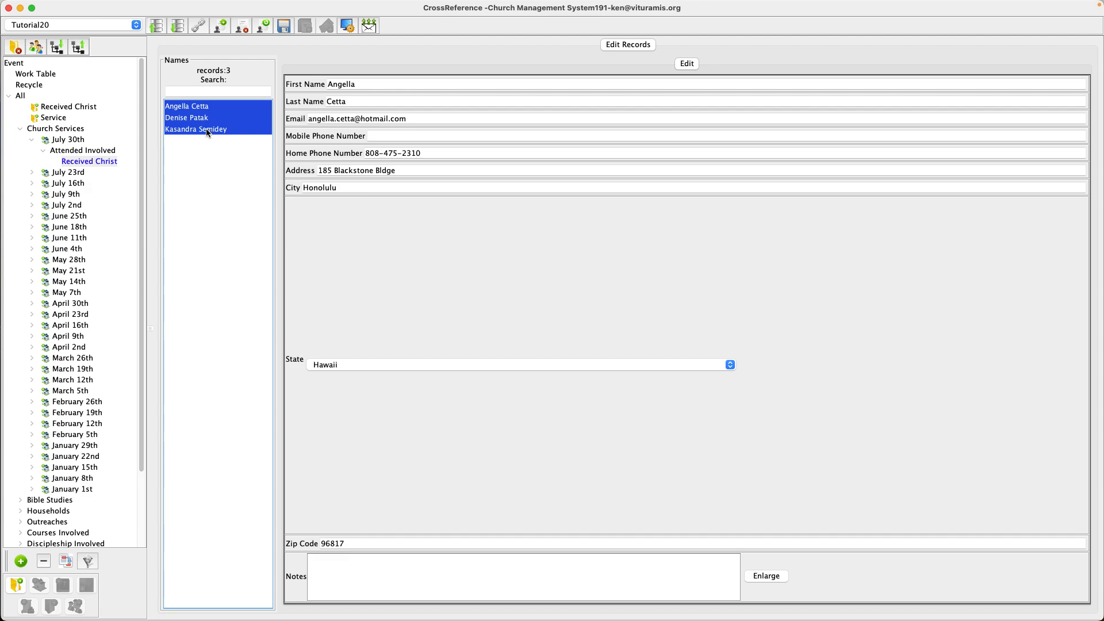
pyautogui.moveTo(207, 118); pyautogui.dragTo(62, 110)
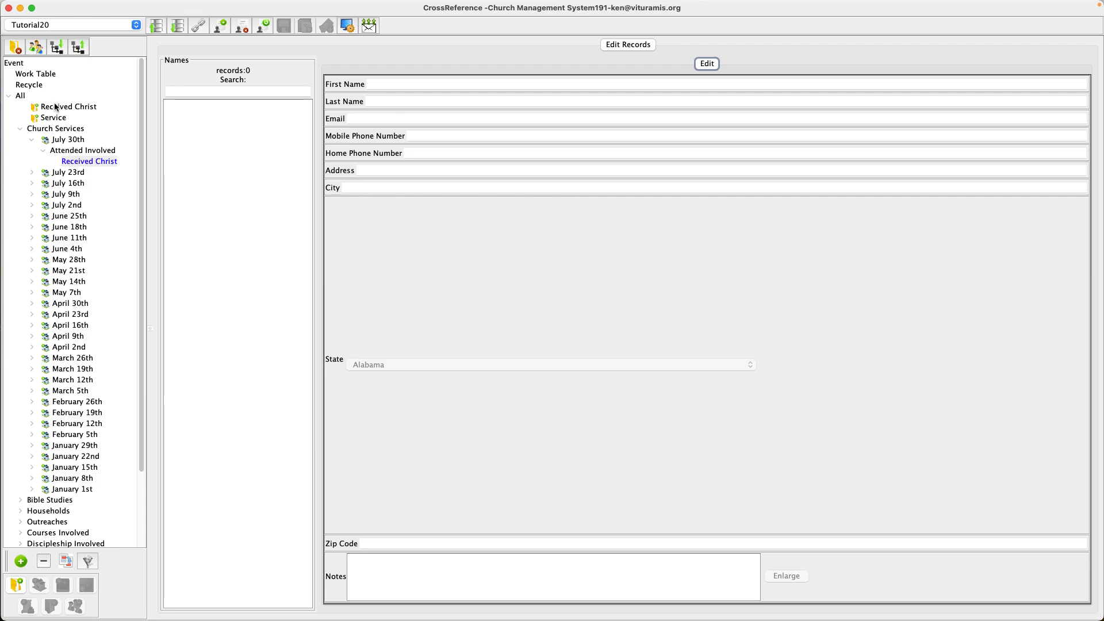
# - Compare the July 30th lists with the new Service and Received Christ groups
pyautogui.click(66, 152)
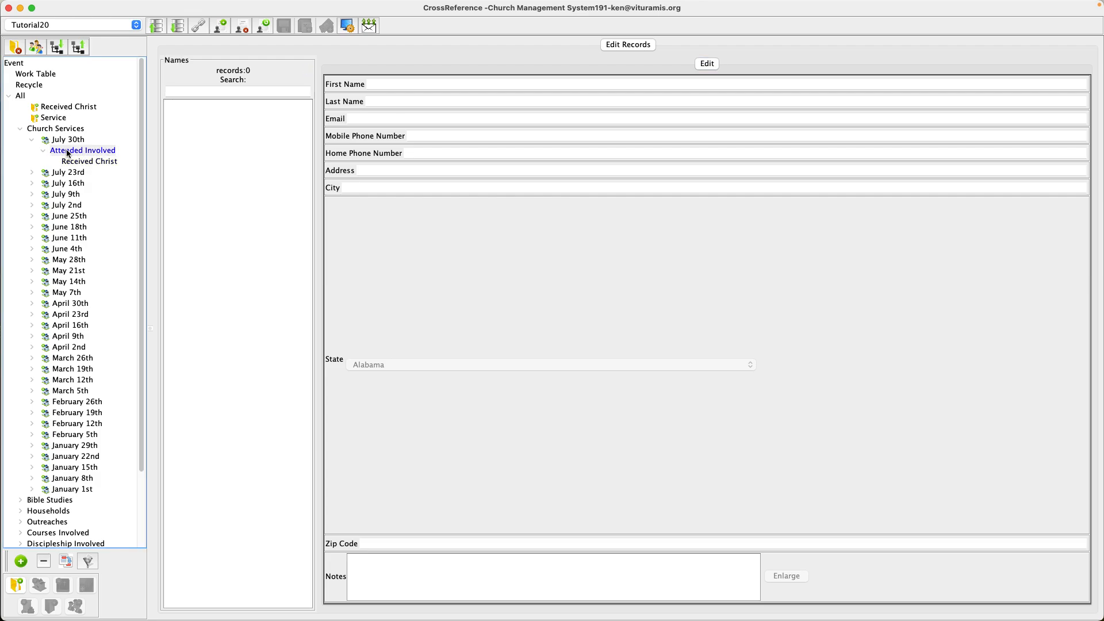
pyautogui.click(80, 164)
pyautogui.click(67, 140)
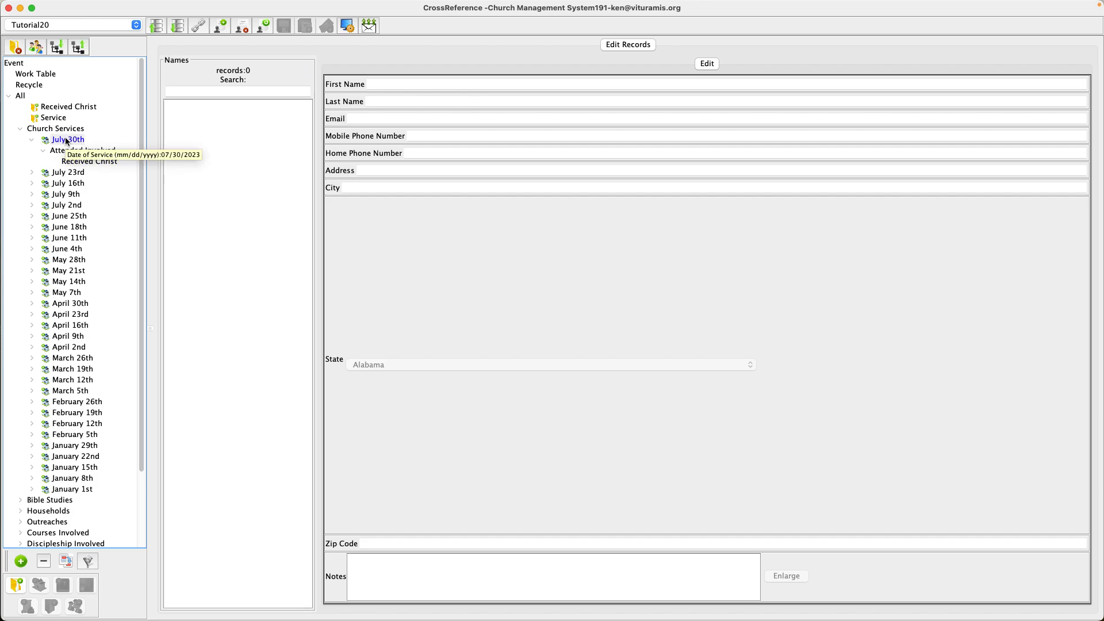
pyautogui.click(53, 118)
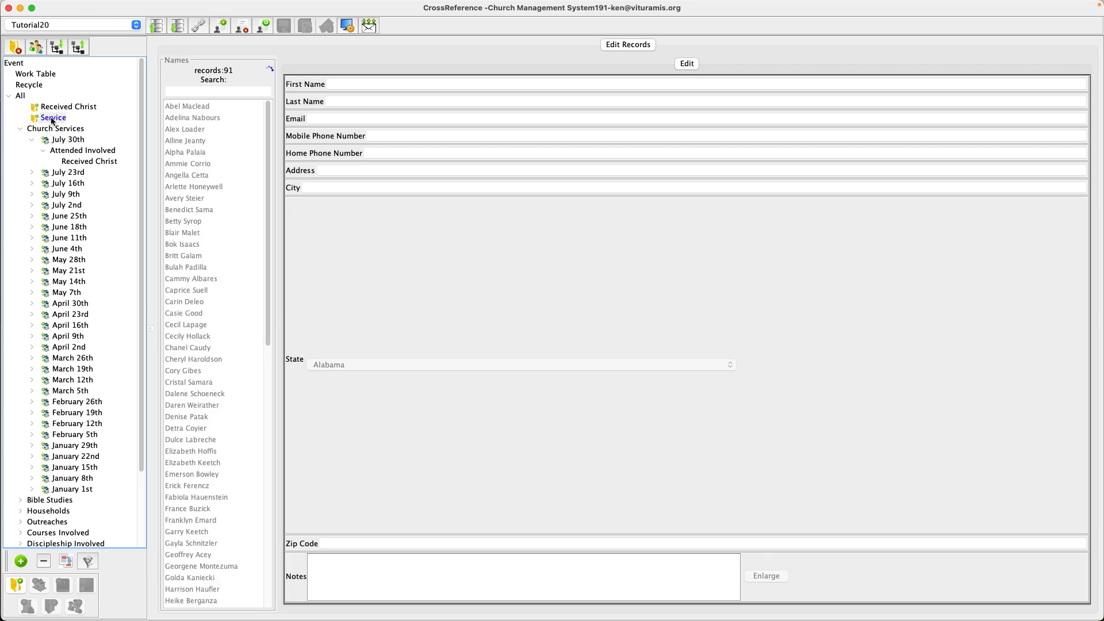
pyautogui.click(66, 107)
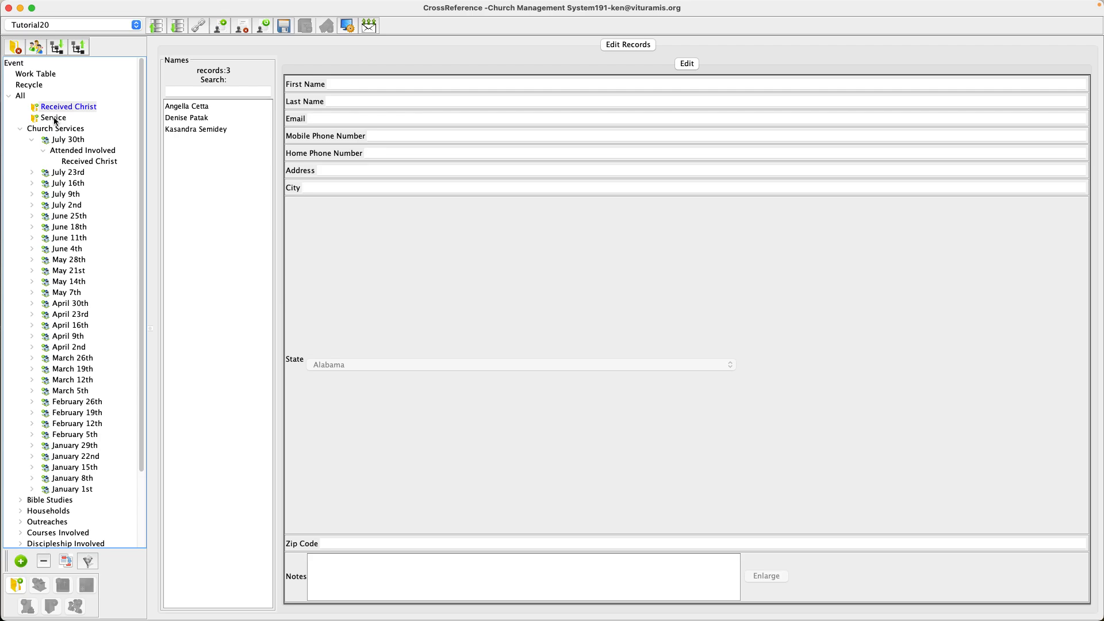
pyautogui.click(54, 118)
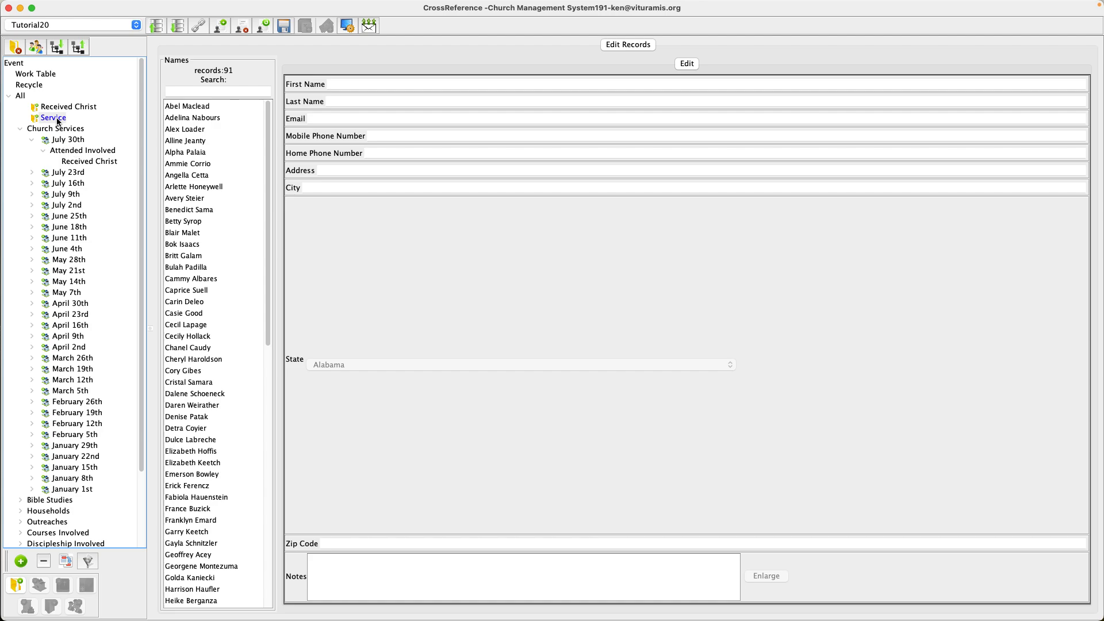
# - Select seven names in the Service group and drag them into the July 30th Attended Involved list, then open that list
pyautogui.click(204, 107)
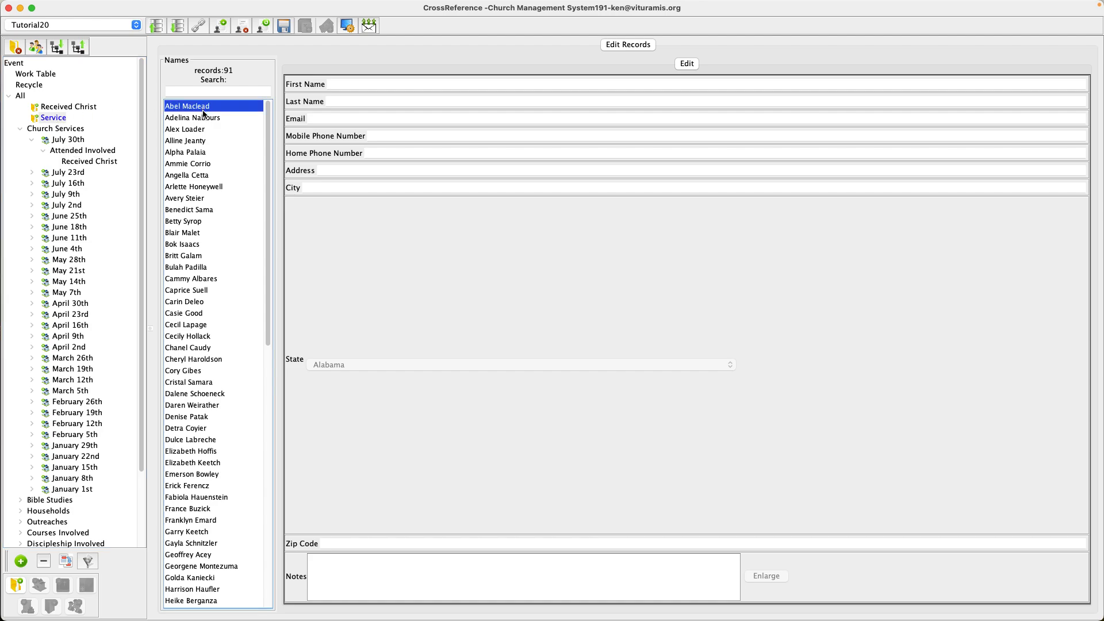
pyautogui.click(204, 118)
pyautogui.click(199, 108)
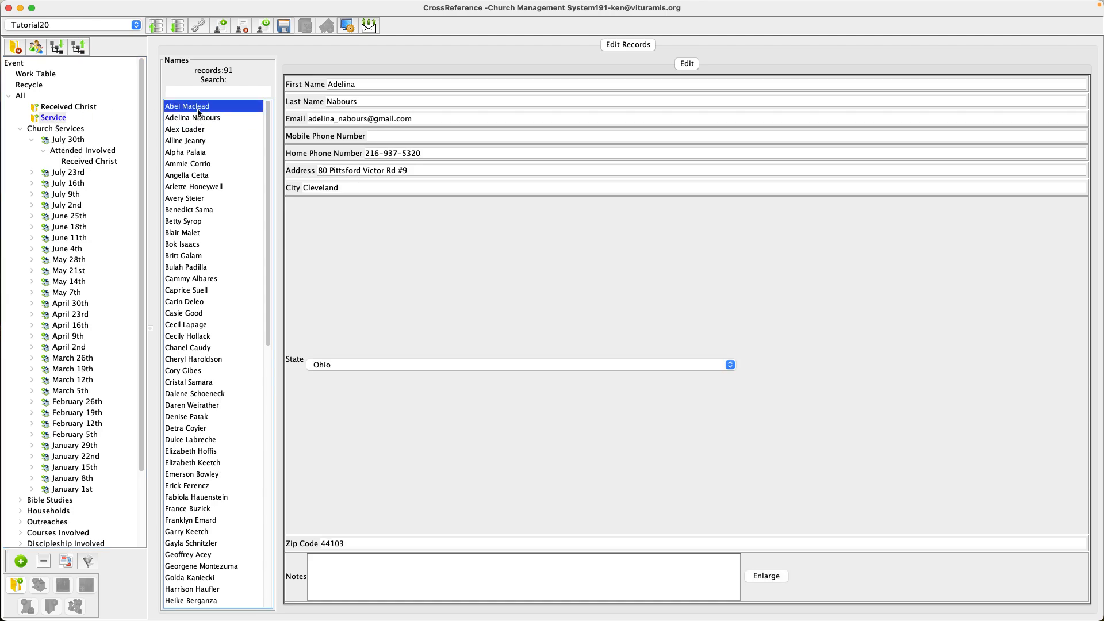
pyautogui.keyDown('super'); pyautogui.click(194, 141); pyautogui.keyUp('super')
pyautogui.keyDown('super'); pyautogui.click(190, 175); pyautogui.keyUp('super')
pyautogui.keyDown('super'); pyautogui.click(190, 210); pyautogui.keyUp('super')
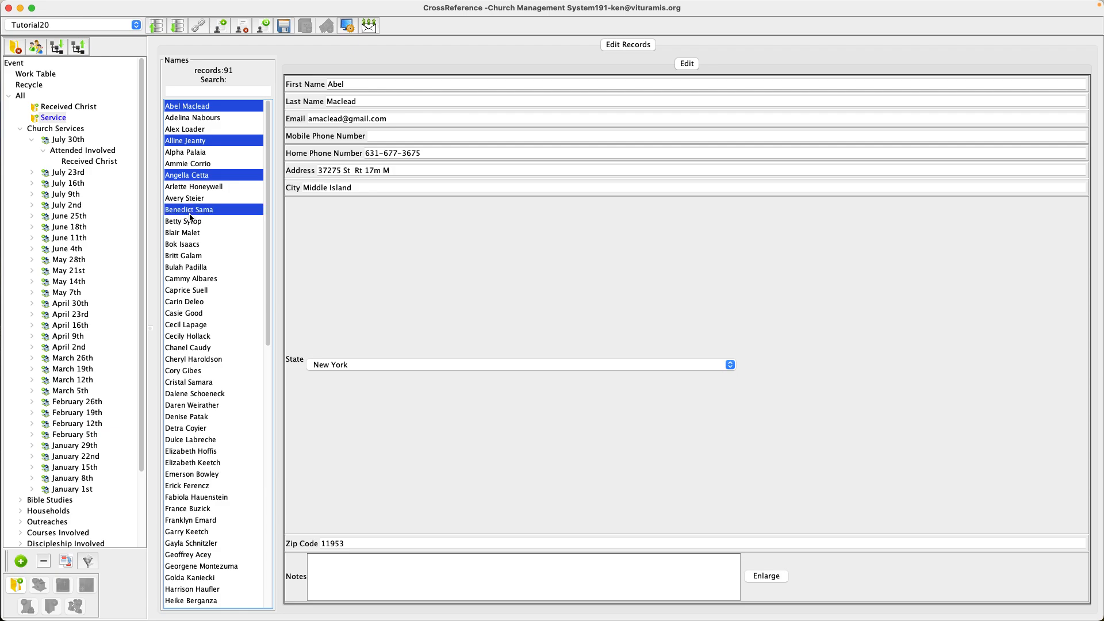
pyautogui.keyDown('super'); pyautogui.click(185, 233); pyautogui.keyUp('super')
pyautogui.keyDown('super'); pyautogui.click(189, 268); pyautogui.keyUp('super')
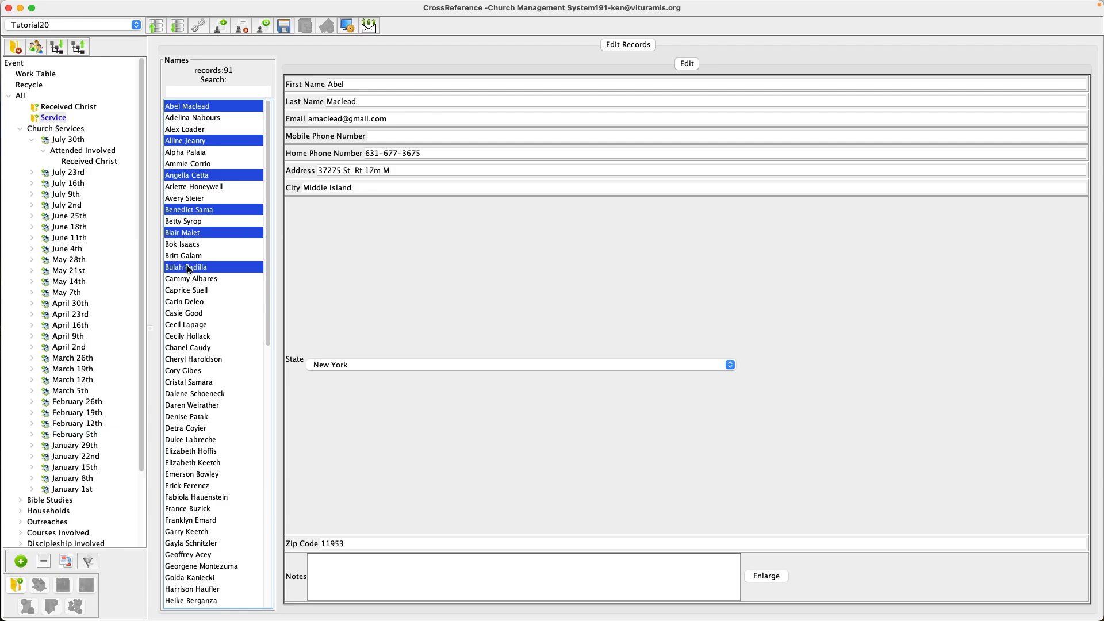
pyautogui.keyDown('super'); pyautogui.click(189, 303); pyautogui.keyUp('super')
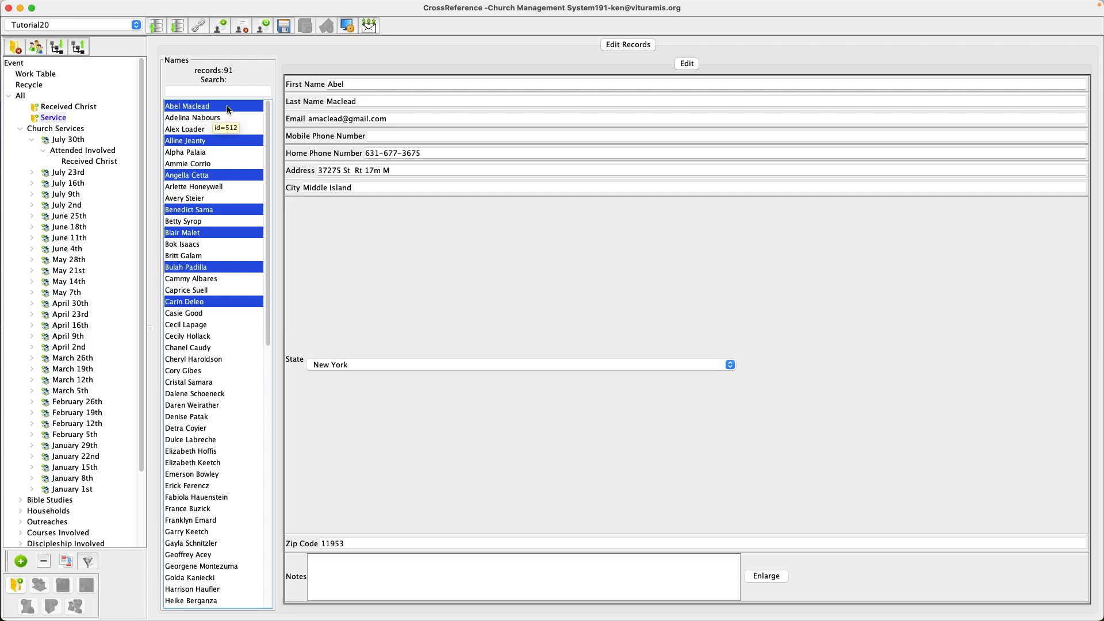
pyautogui.moveTo(229, 109); pyautogui.dragTo(97, 154)
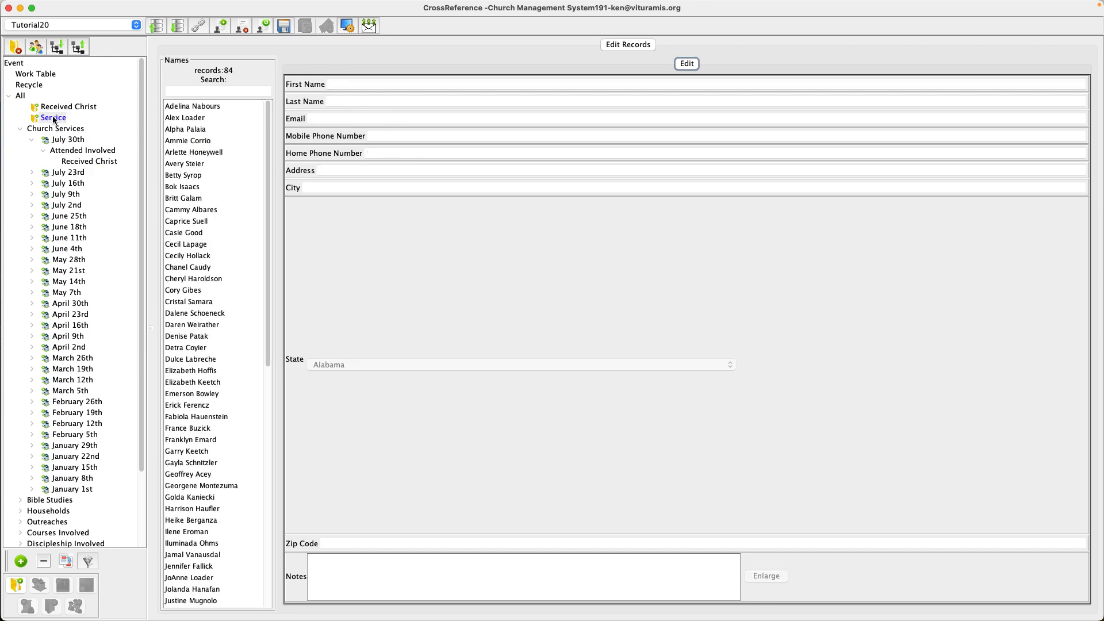
pyautogui.click(72, 152)
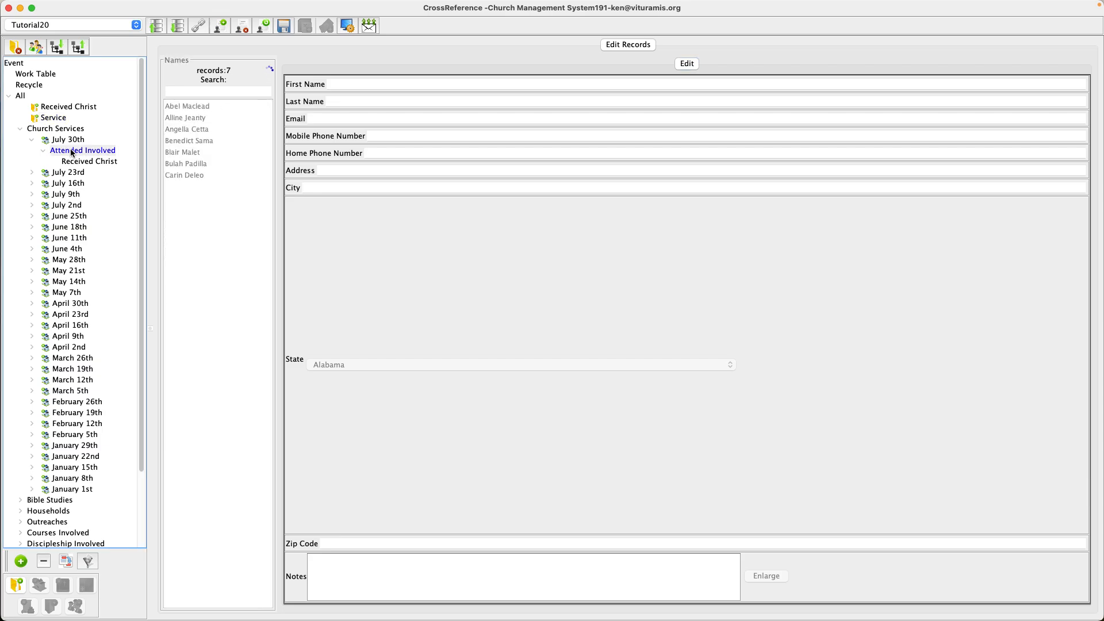
# - Select all remaining names in the Service group and drag them into the July 30th Attended Involved list
pyautogui.click(52, 119)
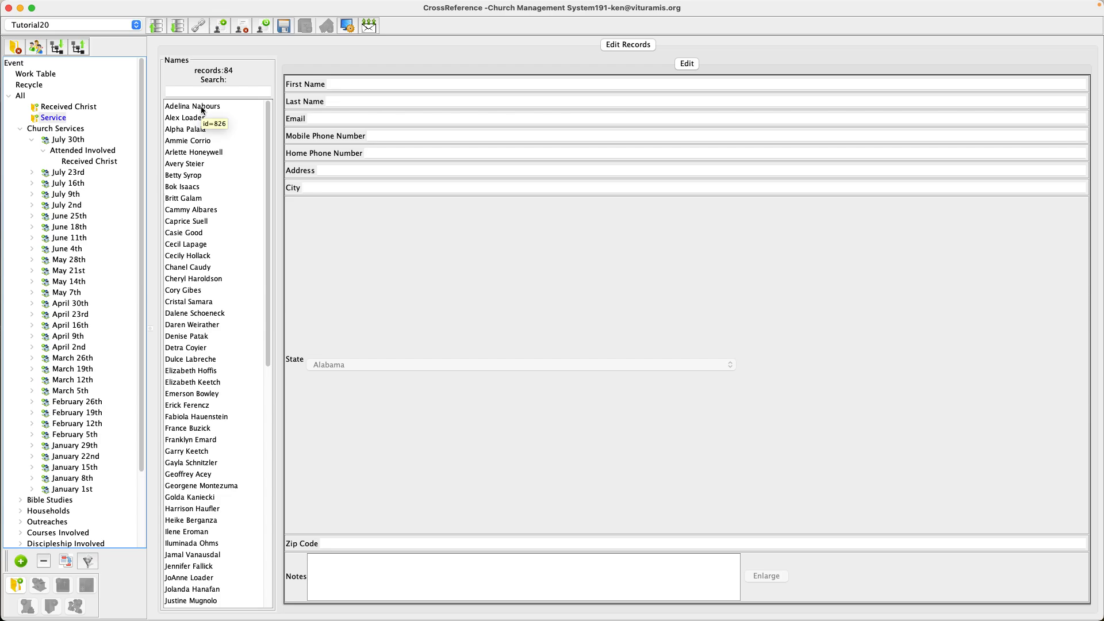
pyautogui.click(202, 106)
pyautogui.scroll(-5, 201, 122)
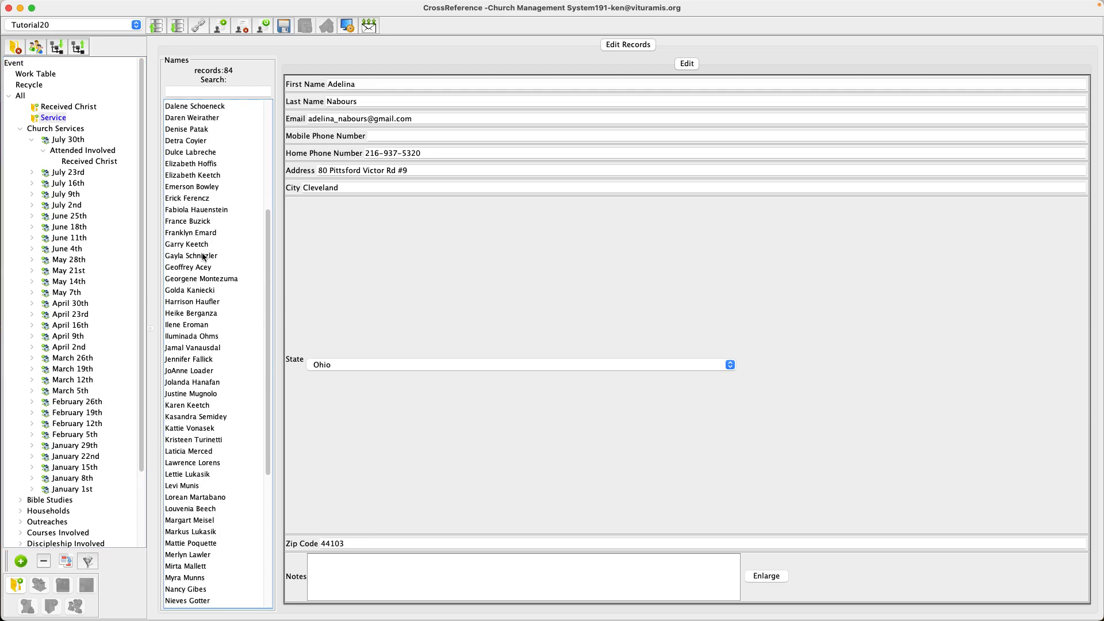
pyautogui.click(204, 105)
pyautogui.scroll(-12, 216, 345)
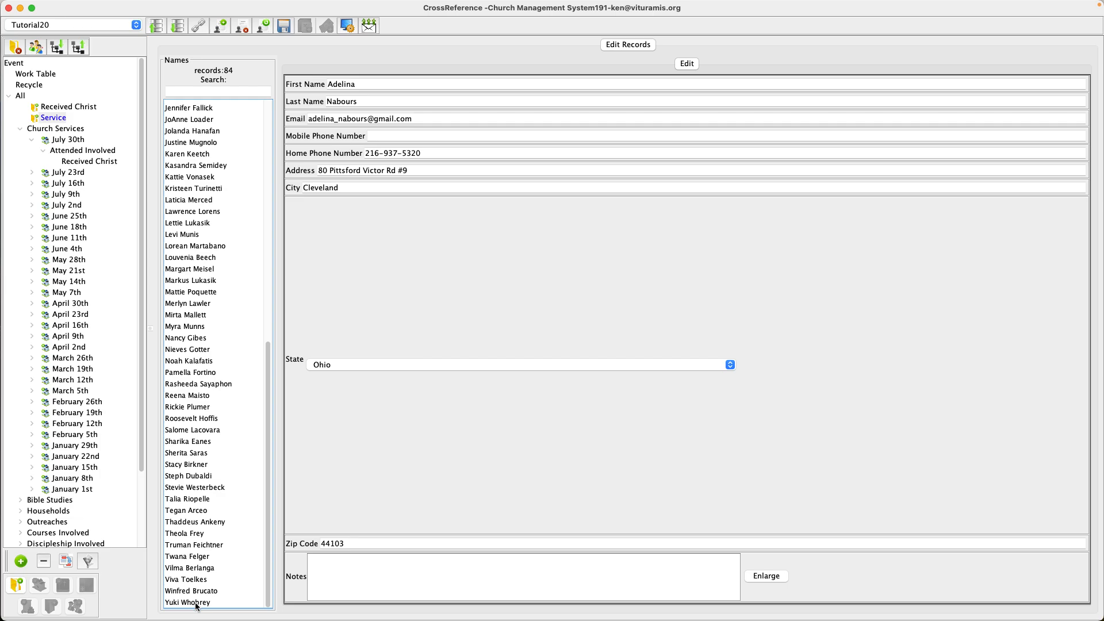
pyautogui.keyDown('shift'); pyautogui.click(196, 606); pyautogui.keyUp('shift')
pyautogui.scroll(12, 220, 204)
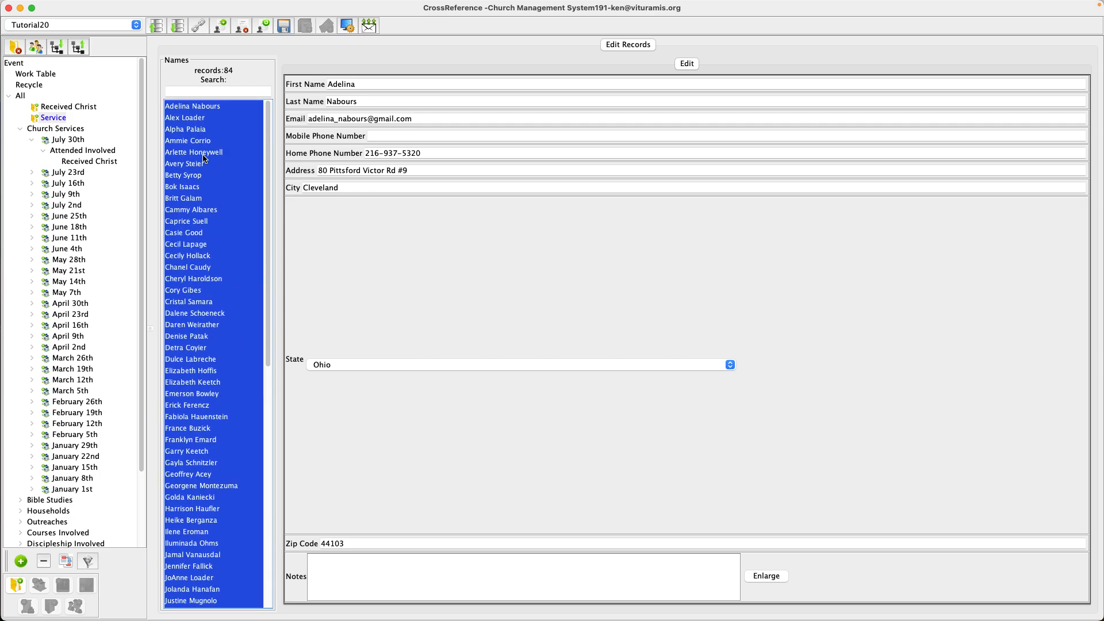
pyautogui.moveTo(218, 134); pyautogui.dragTo(98, 153)
pyautogui.click(98, 153)
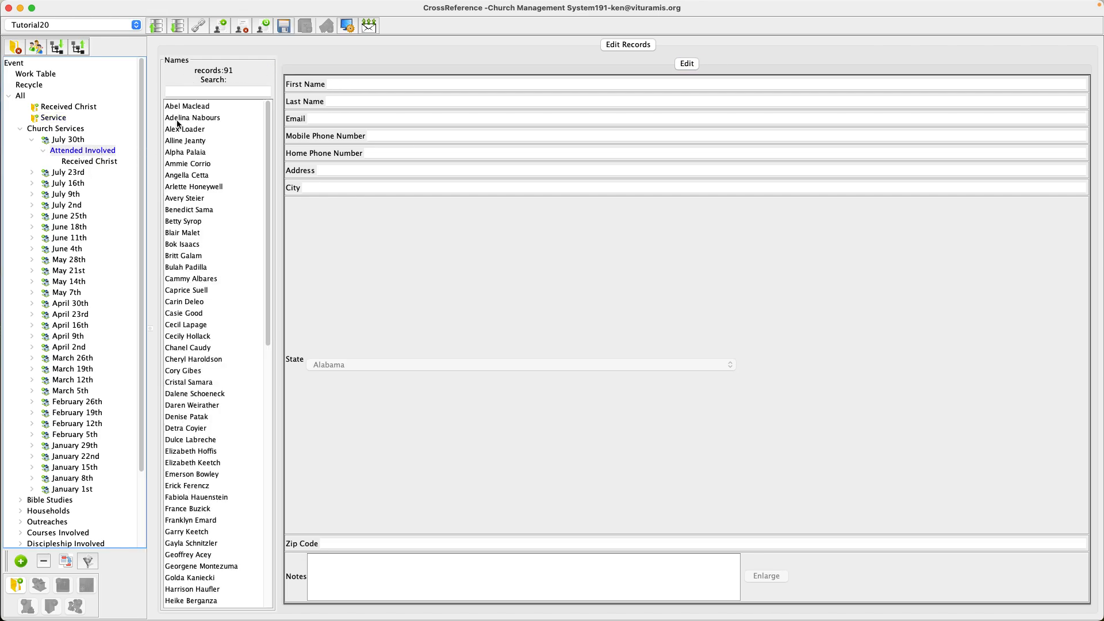
# - Move all three names from the Received Christ group into the July 30th Received Christ list, then review both July 30th lists
pyautogui.click(64, 106)
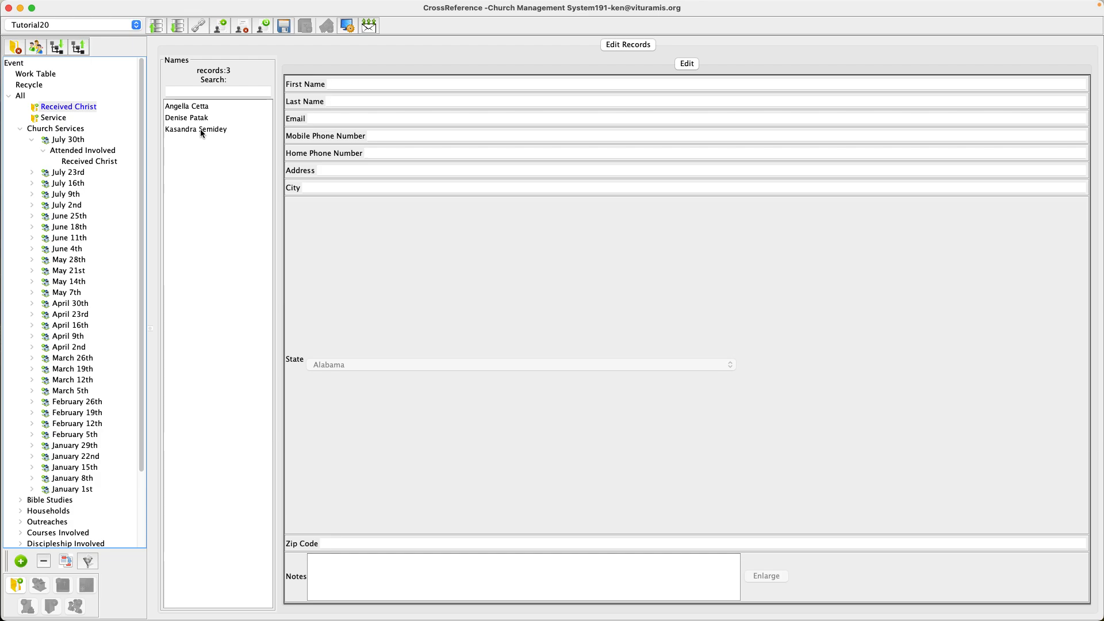
pyautogui.click(192, 108)
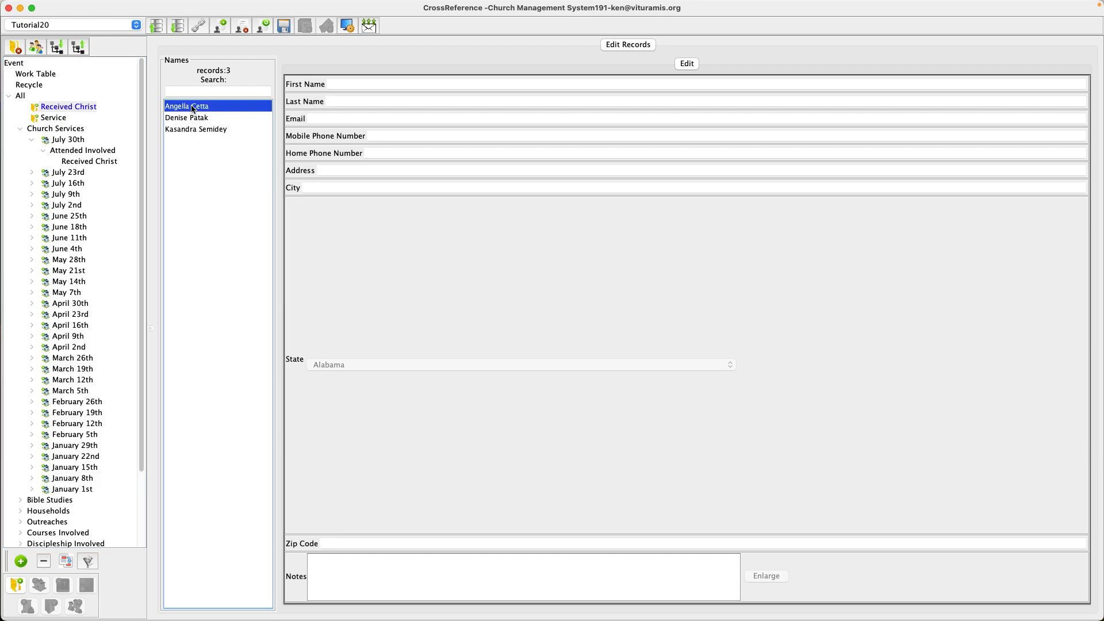
pyautogui.click(191, 129)
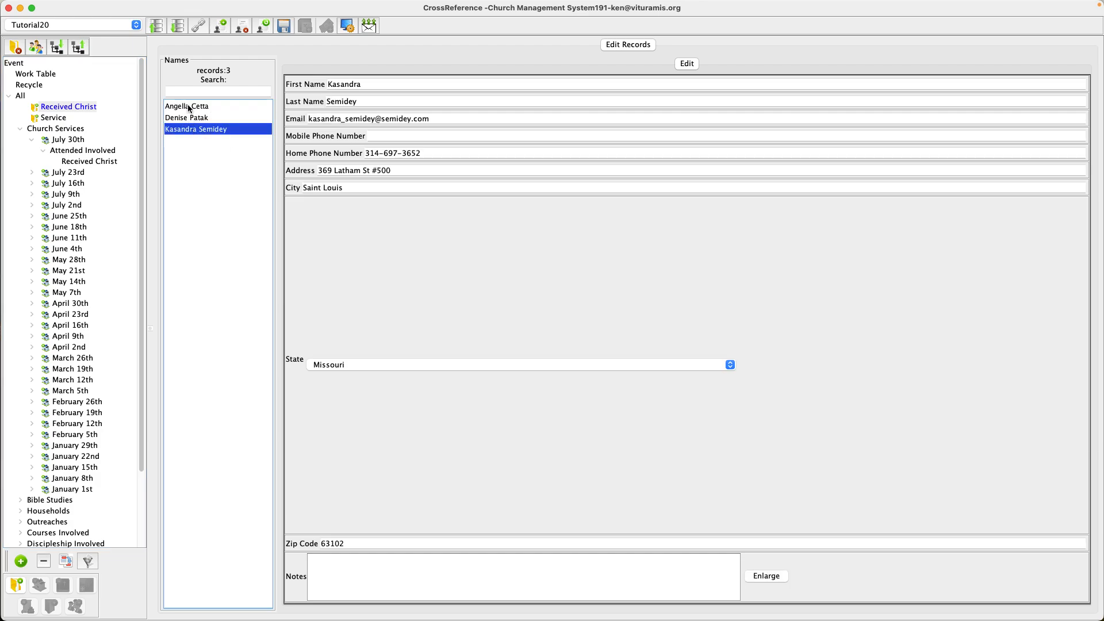
pyautogui.keyDown('shift'); pyautogui.click(190, 107); pyautogui.keyUp('shift')
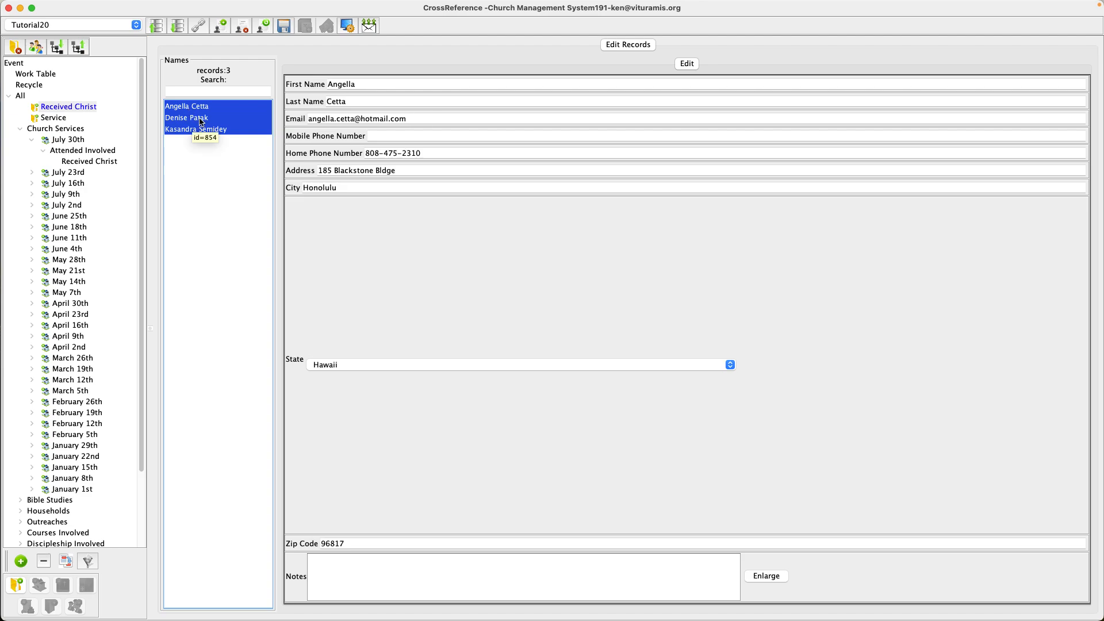
pyautogui.moveTo(200, 122); pyautogui.dragTo(103, 160)
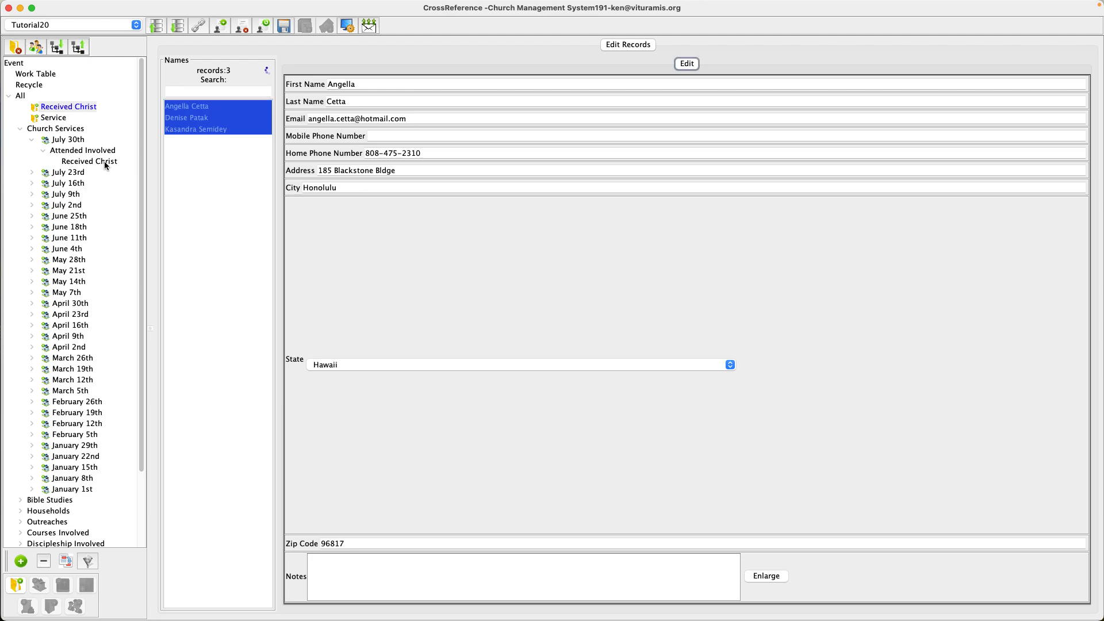
pyautogui.click(73, 151)
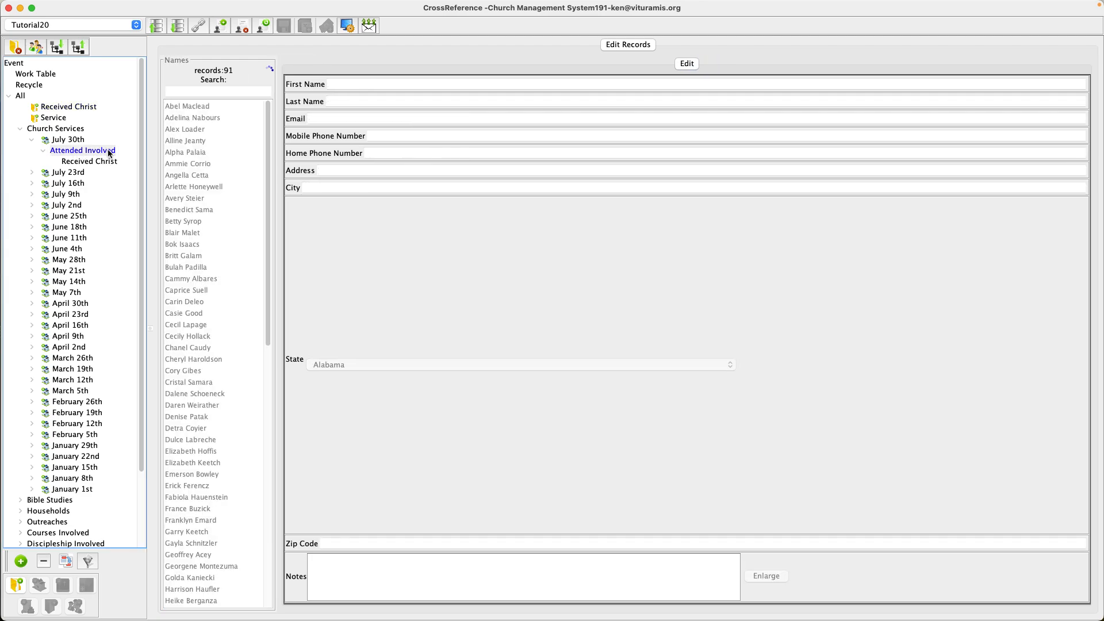
pyautogui.click(86, 162)
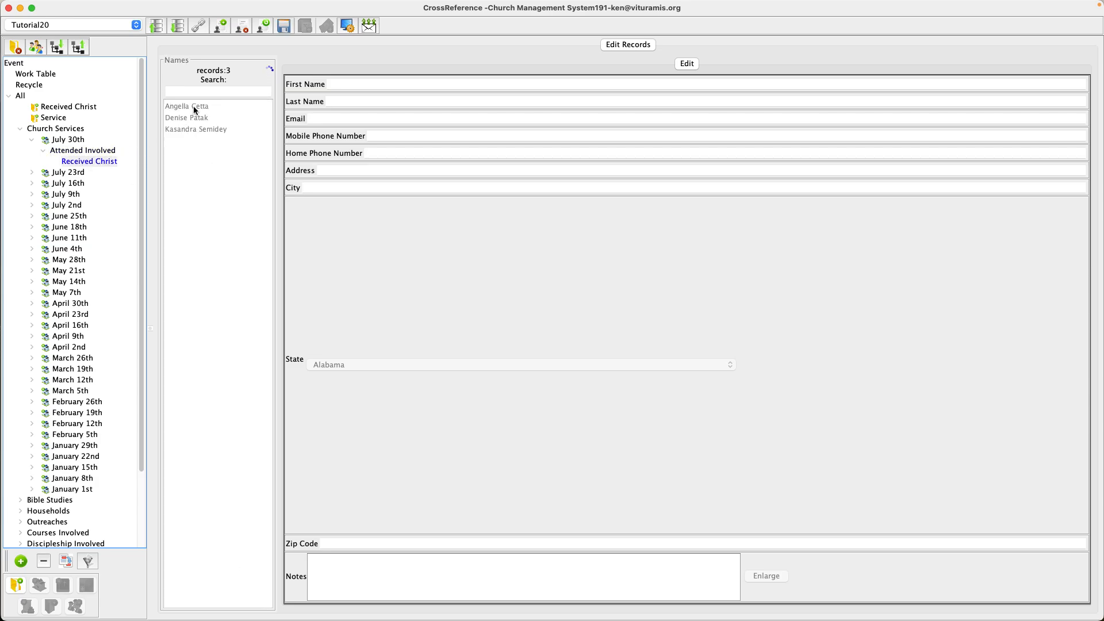